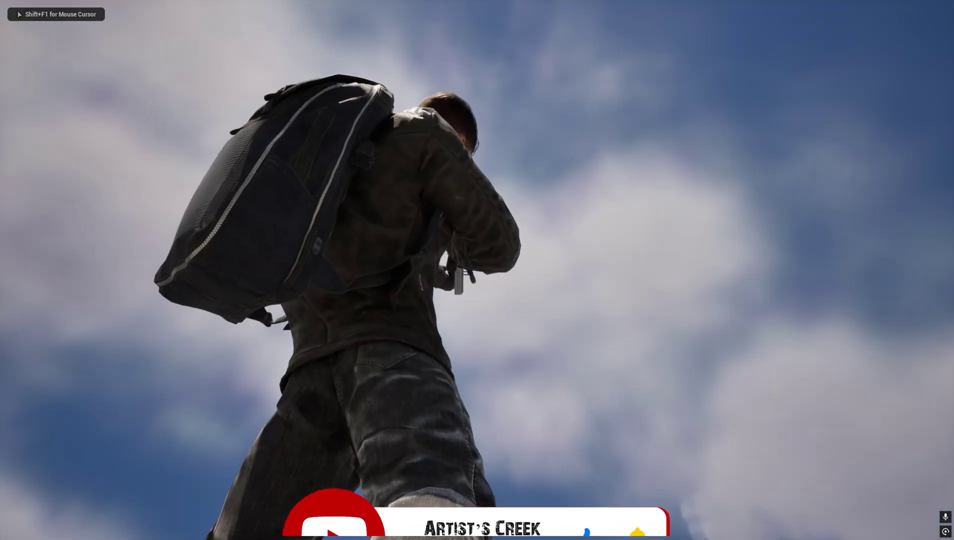
Step: Crouch, stand up and walk the character toward the far wall, then end the play session
{"action": "key", "text": "c"}
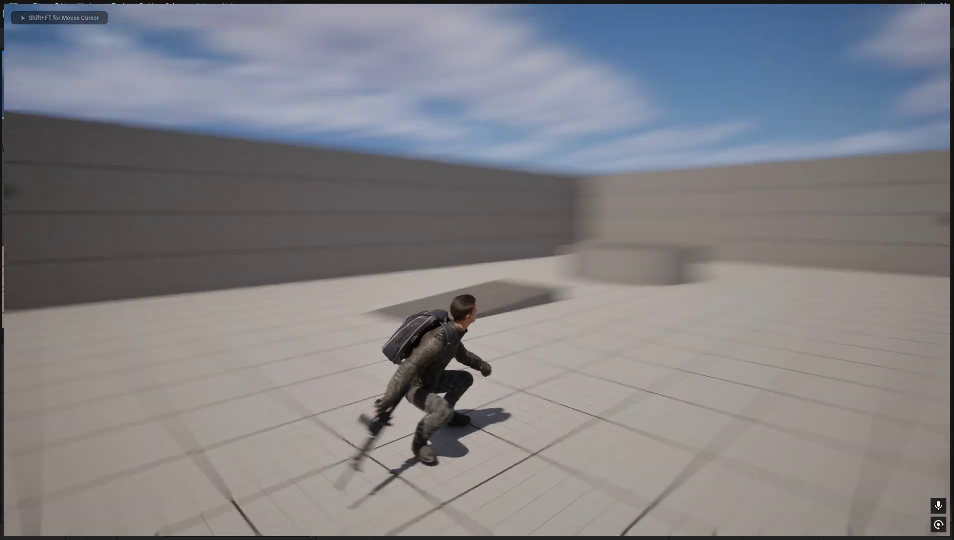
{"action": "key", "text": "c"}
{"action": "key", "text": "w"}
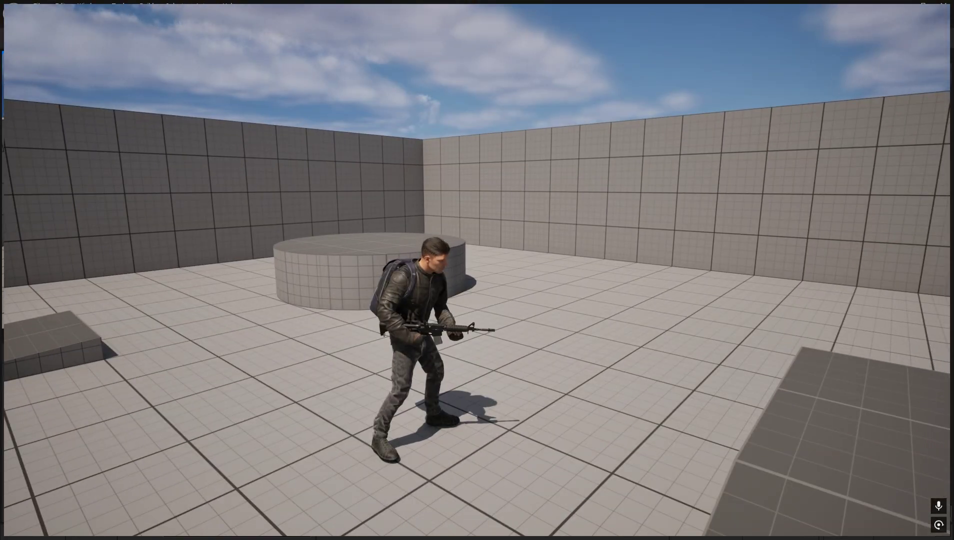
{"action": "key", "text": "w"}
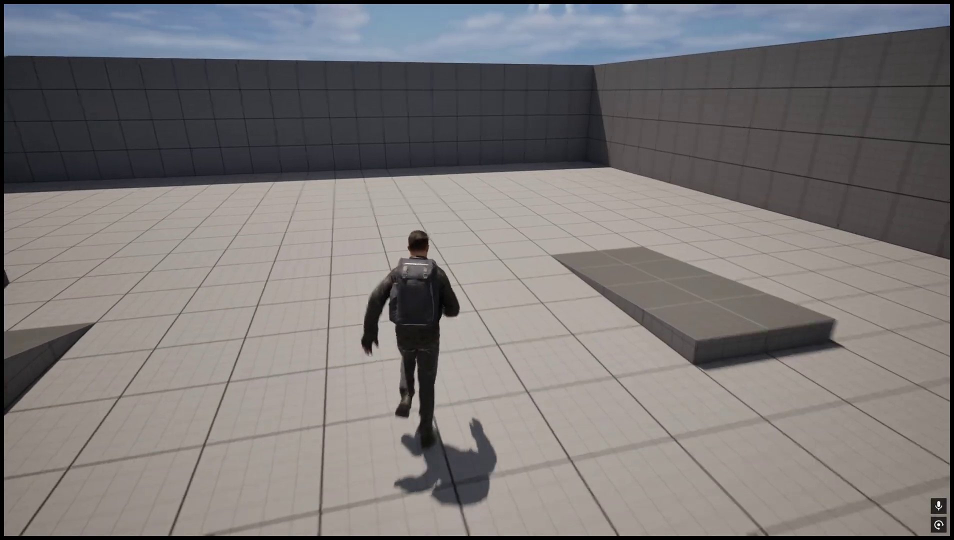
{"action": "key", "text": "Escape"}
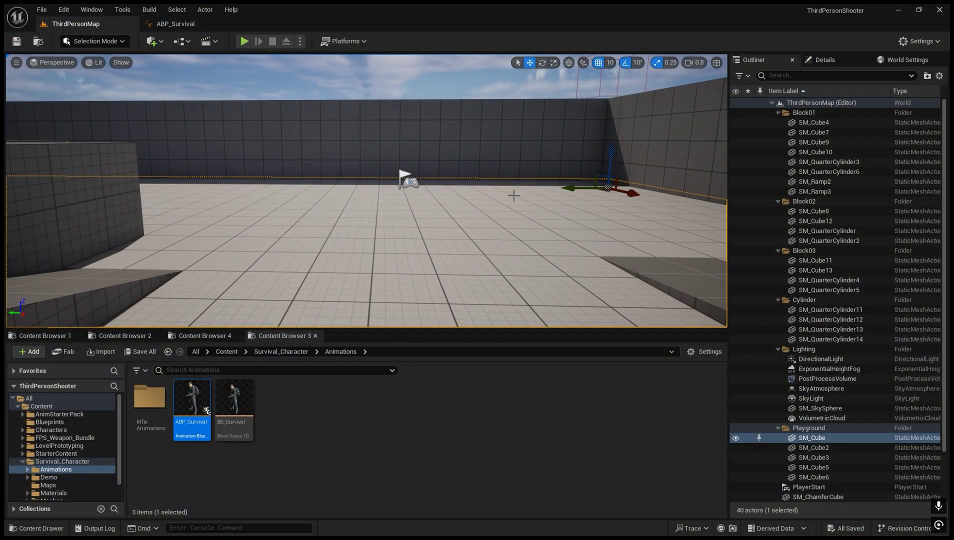
Step: Open ABP_Survival from the Content Browser to view its Locomotion state machine
{"action": "double_click", "coordinate": [202, 388]}
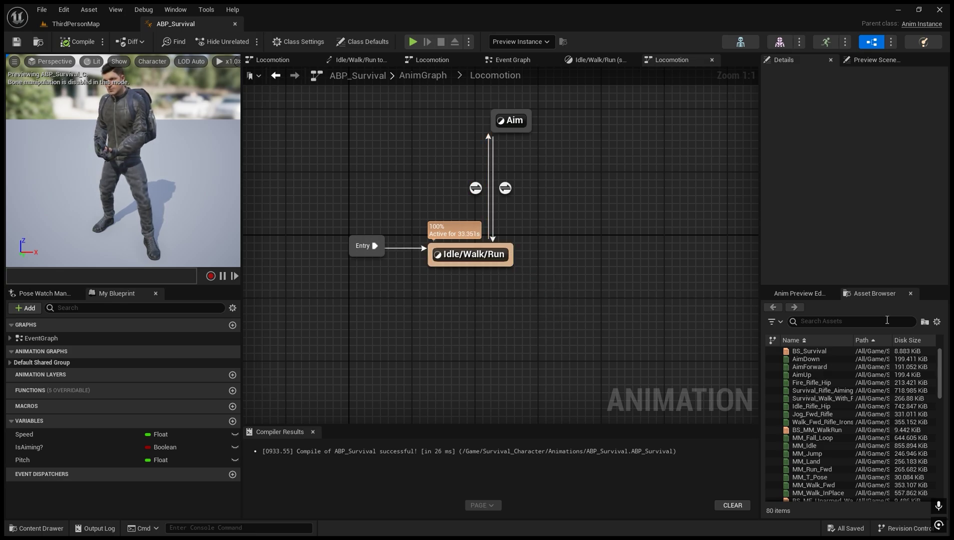
Step: Rename the Idle/Walk/Run state to WeaponState
{"action": "left_click", "coordinate": [474, 256]}
{"action": "key", "text": "F2"}
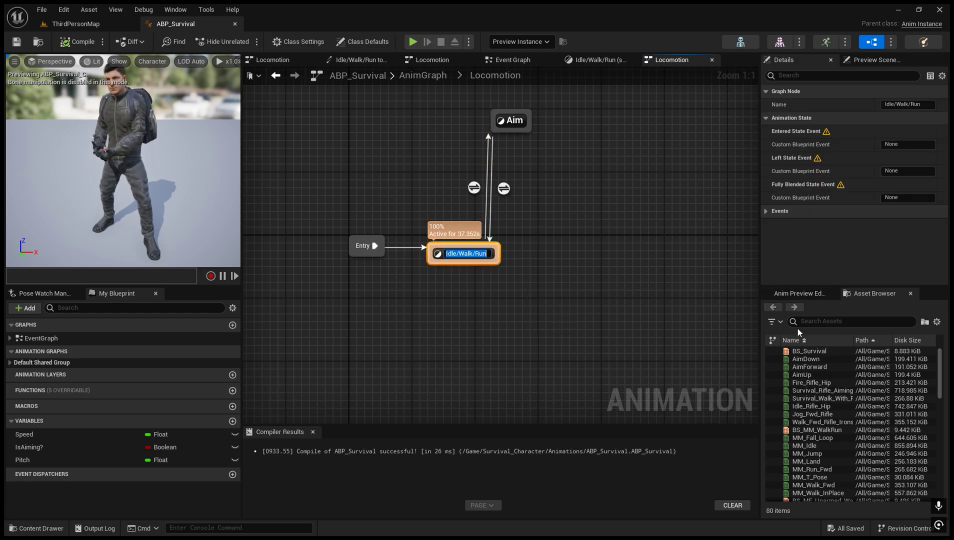
{"action": "type", "text": "WeaponState"}
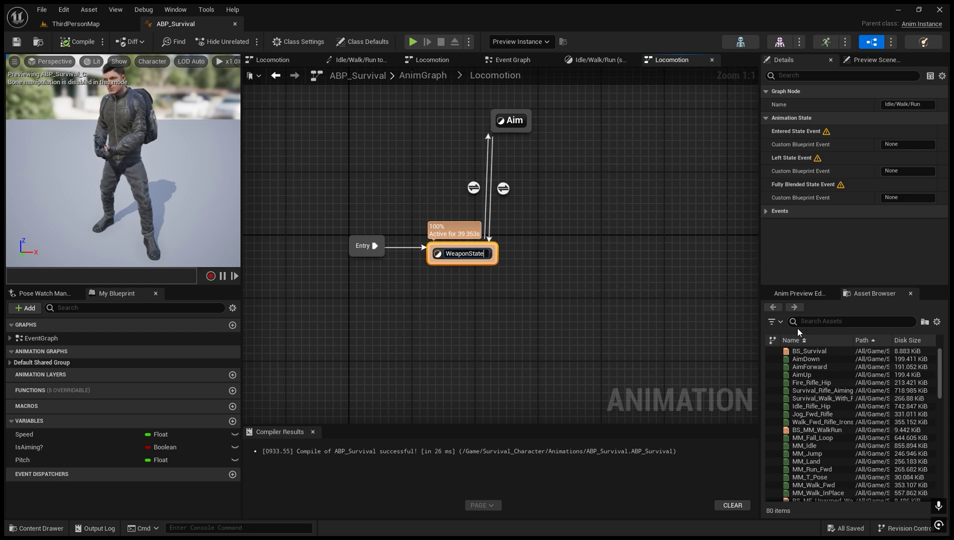
{"action": "key", "text": "Return"}
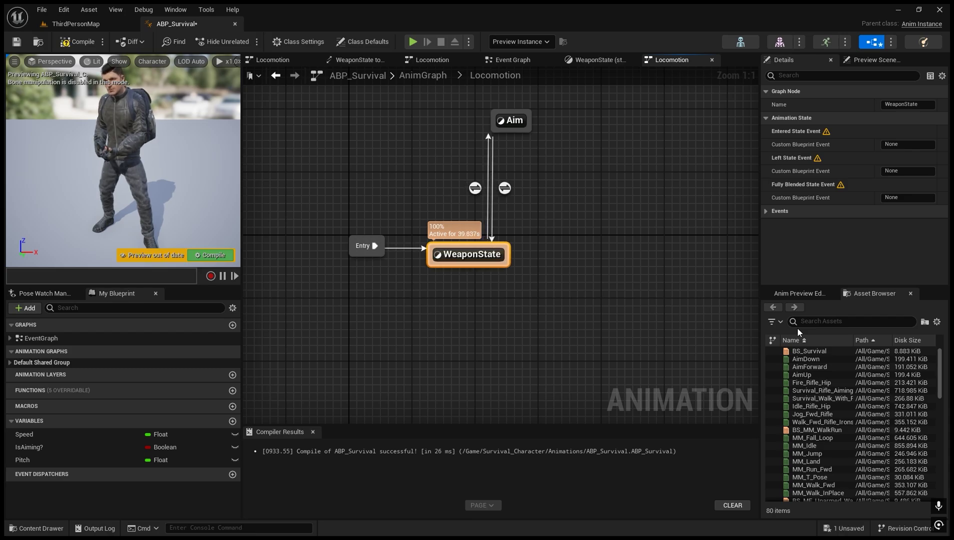
Step: Inspect WeaponState's BS_Survival blendspace player, then save and compile the animation blueprint
{"action": "double_click", "coordinate": [482, 257]}
{"action": "left_click", "coordinate": [471, 211]}
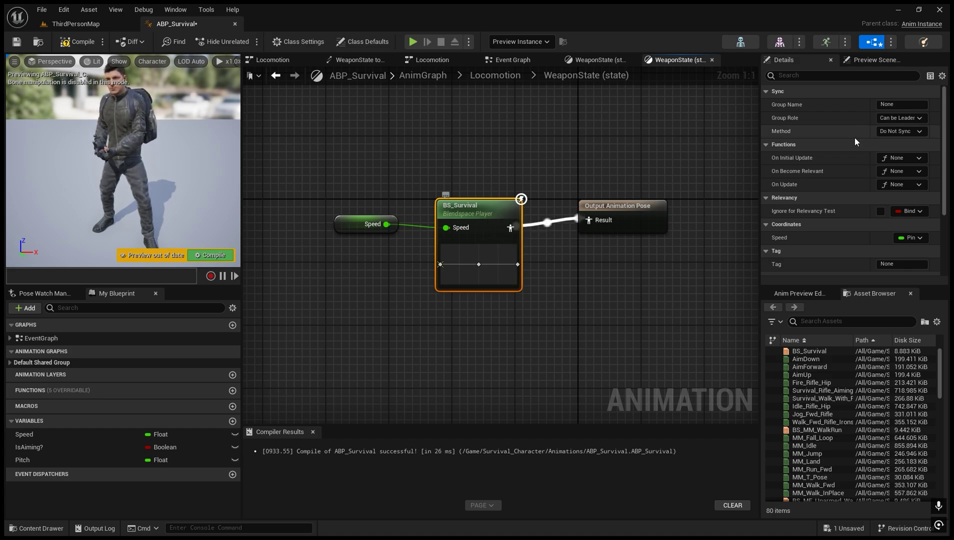
{"action": "left_click", "coordinate": [495, 76]}
{"action": "key", "text": "ctrl+s"}
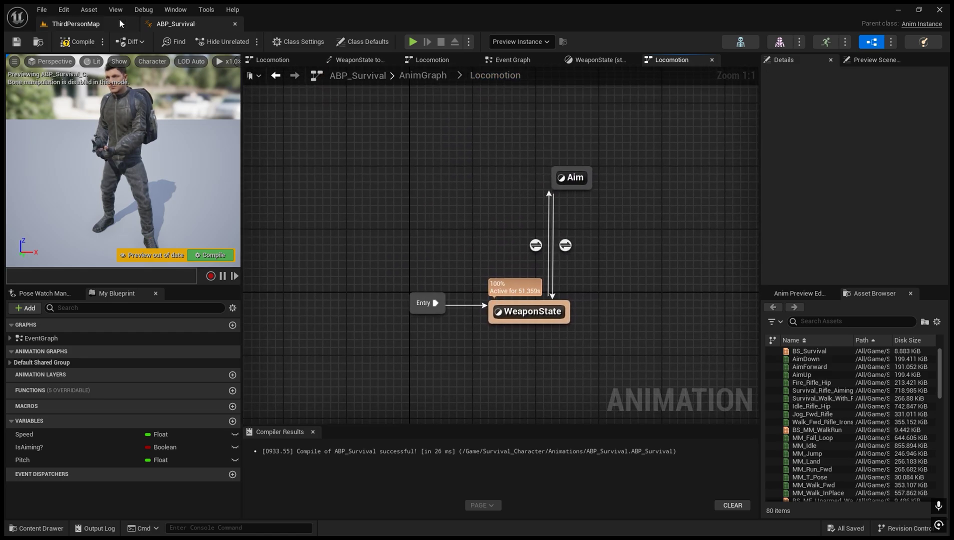
{"action": "left_click", "coordinate": [86, 43]}
{"action": "left_click", "coordinate": [76, 24]}
Step: Rename the BS_Survival blend space asset to BS_Survival_WeaponState
{"action": "key", "text": "Right"}
{"action": "key", "text": "F2"}
{"action": "key", "text": "Home"}
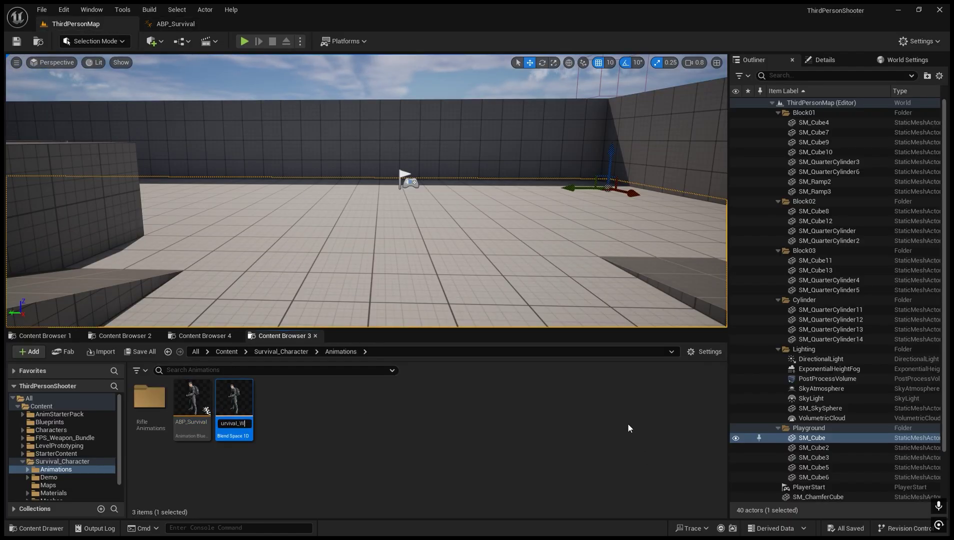
{"action": "type", "text": "_WeaponState"}
{"action": "key", "text": "Return"}
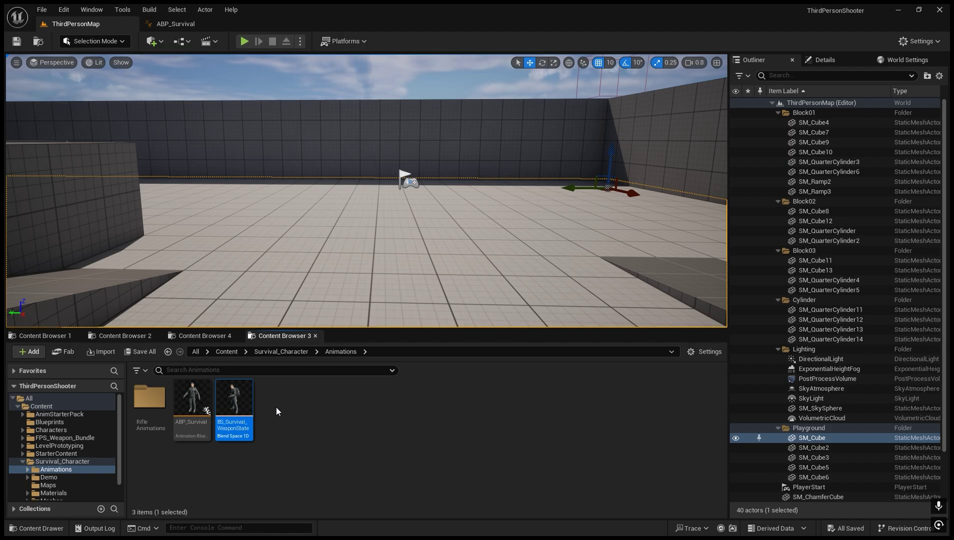
{"action": "key", "text": "alt+Tab"}
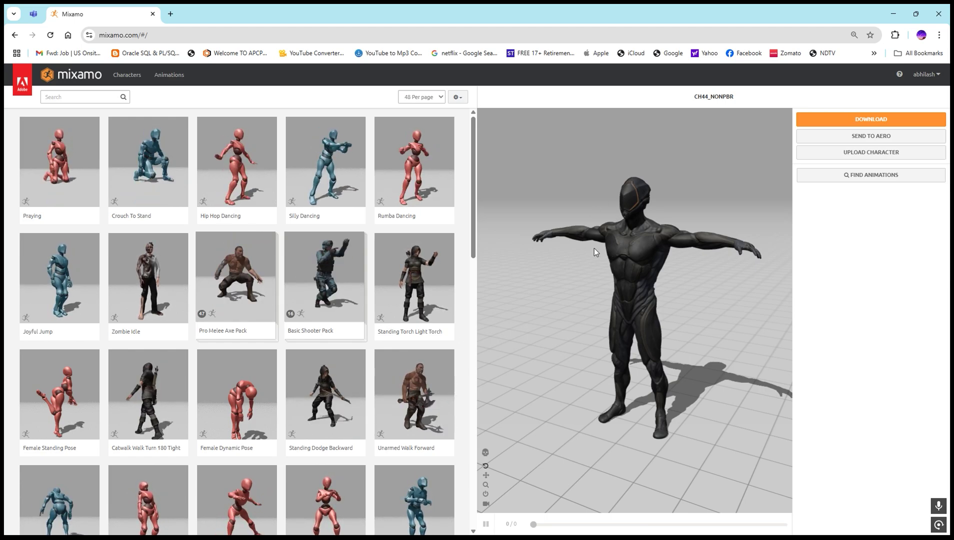
Step: Search idle and download Breathing Idle as FBX without skin
{"action": "left_click", "coordinate": [79, 95]}
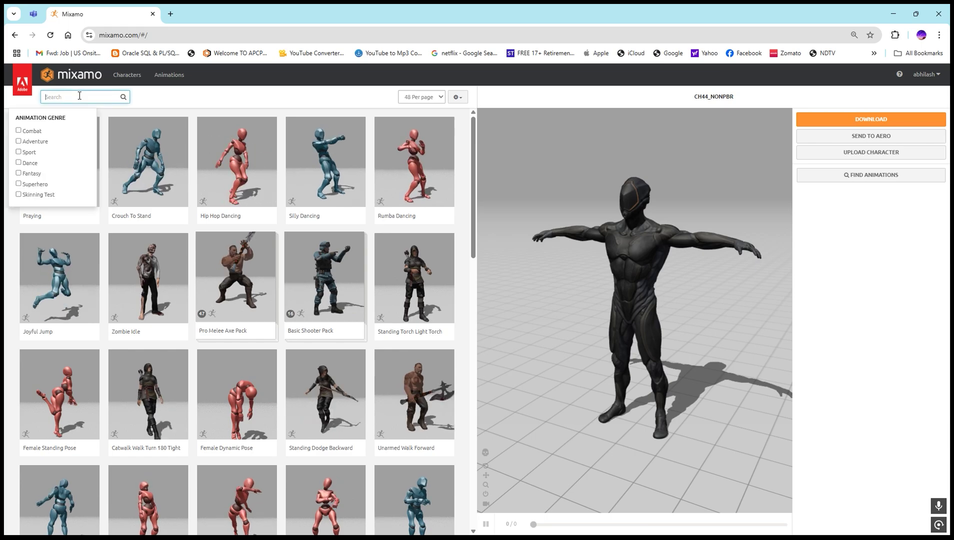
{"action": "type", "text": "idle"}
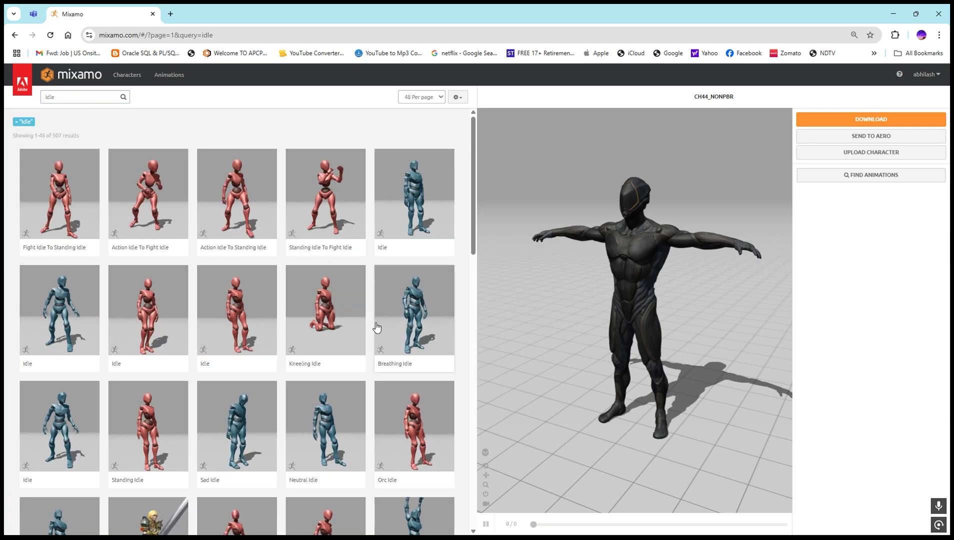
{"action": "left_click", "coordinate": [422, 294]}
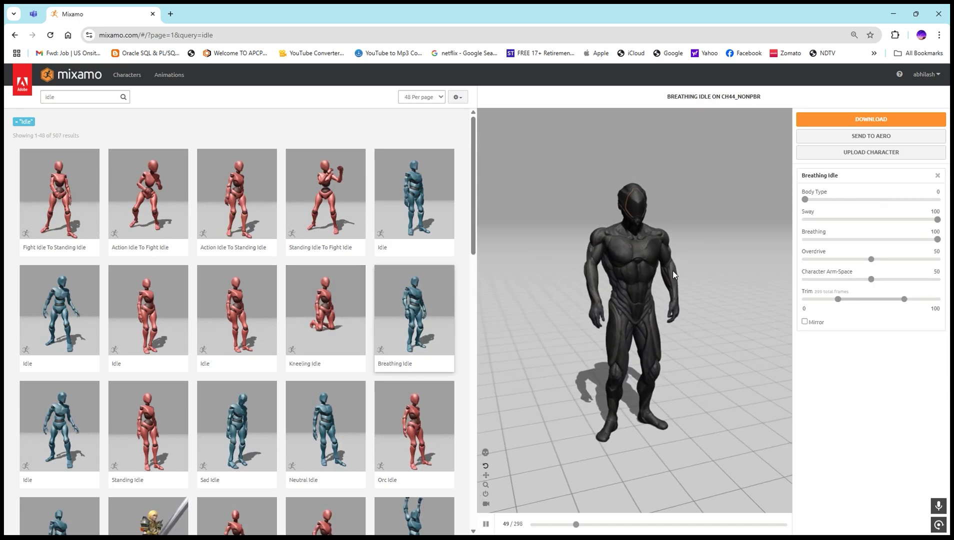
{"action": "left_click", "coordinate": [871, 119]}
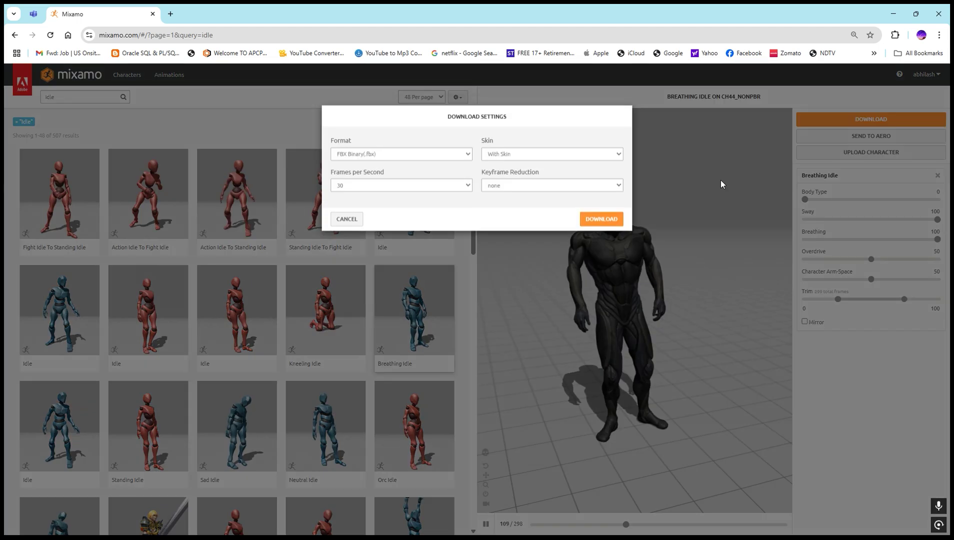
{"action": "left_click", "coordinate": [549, 156]}
{"action": "left_click", "coordinate": [548, 181]}
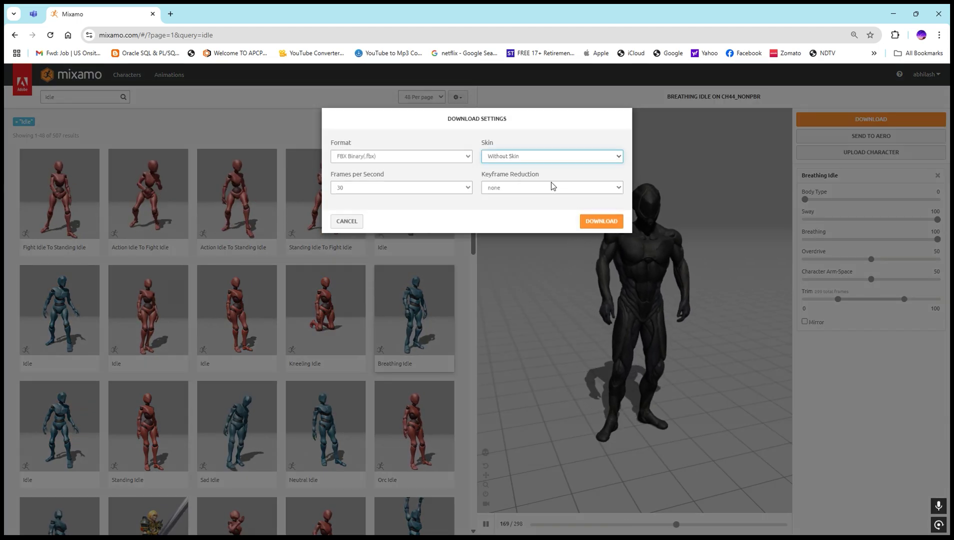
{"action": "left_click", "coordinate": [602, 221]}
Step: Replace the search with walk and preview the Walking animation
{"action": "left_click_drag", "start_coordinate": [62, 97], "coordinate": [5, 106]}
{"action": "type", "text": "walk"}
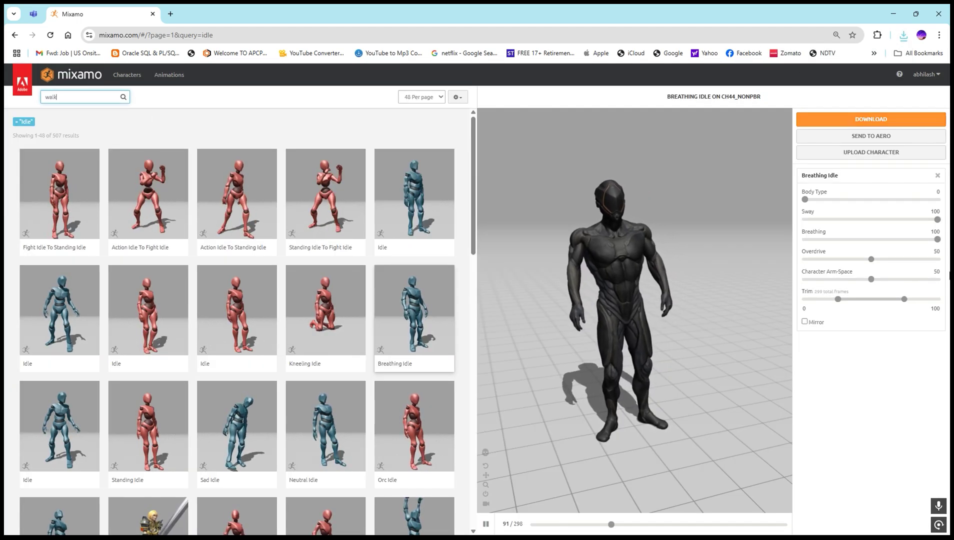
{"action": "key", "text": "Return"}
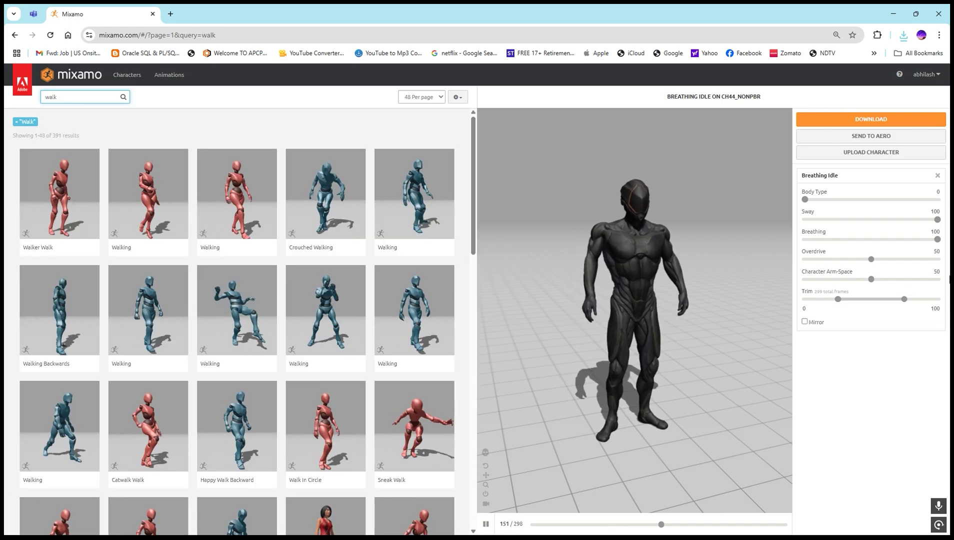
{"action": "left_click", "coordinate": [425, 321]}
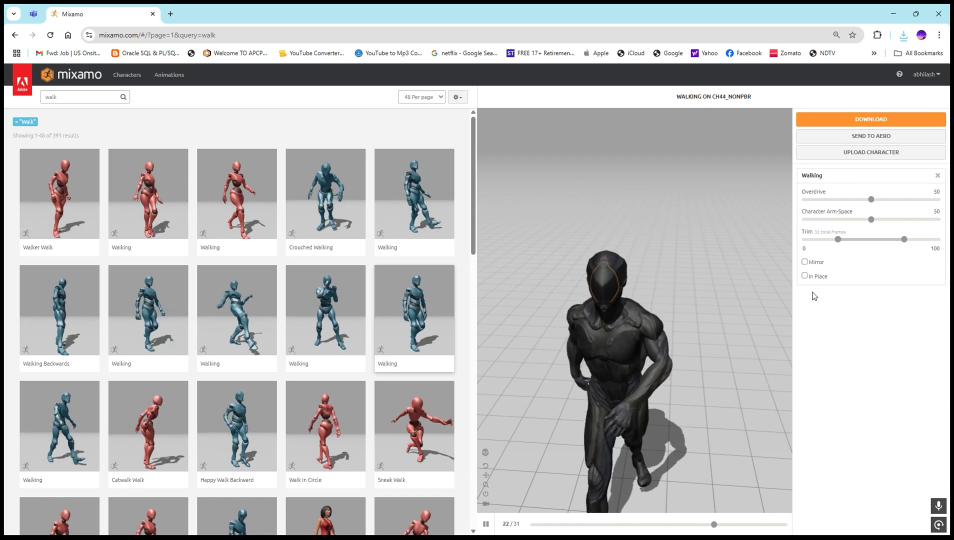
Step: Download the Walking animation with In Place enabled
{"action": "left_click", "coordinate": [818, 278]}
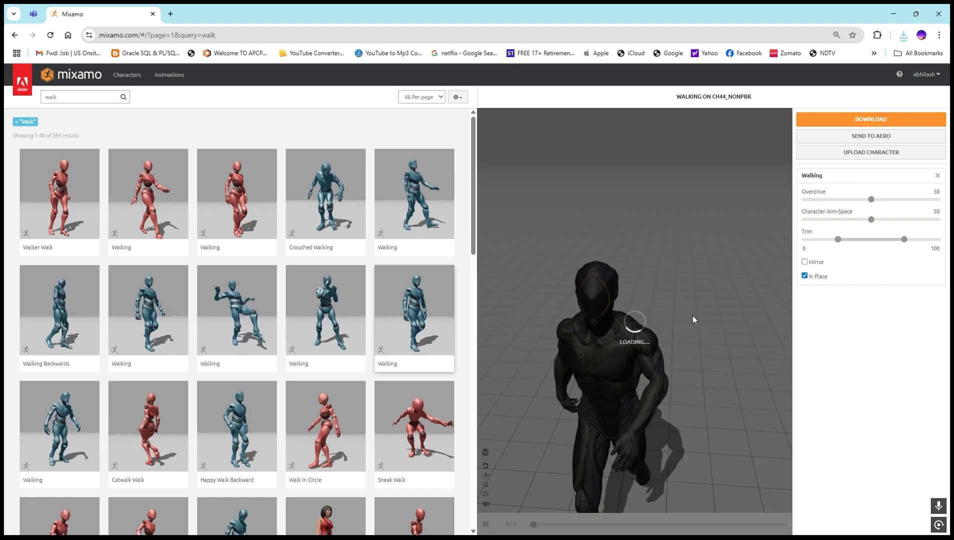
{"action": "left_click", "coordinate": [871, 119]}
{"action": "left_click", "coordinate": [60, 97]}
Step: Download the Running animation in place, then search for crouch idle
{"action": "type", "text": "run"}
{"action": "key", "text": "Return"}
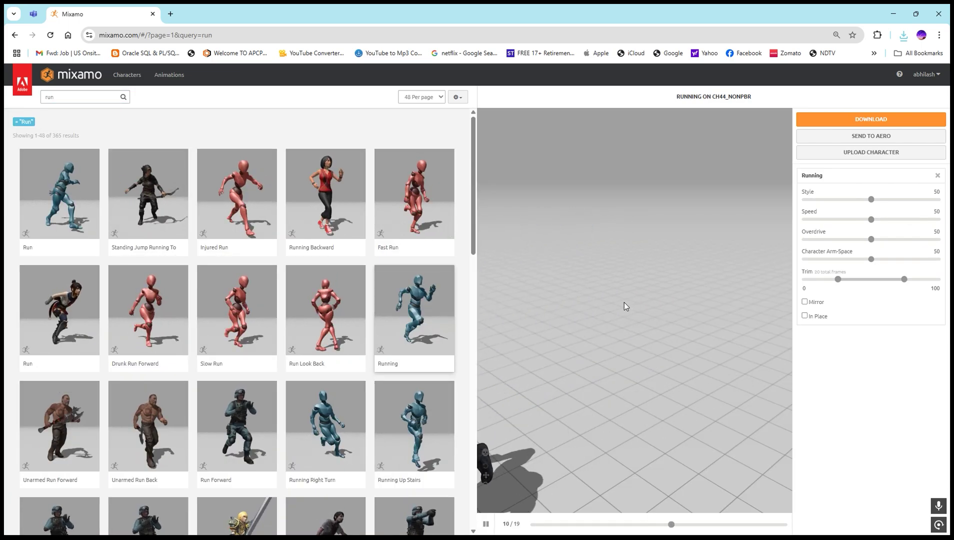
{"action": "left_click", "coordinate": [807, 317]}
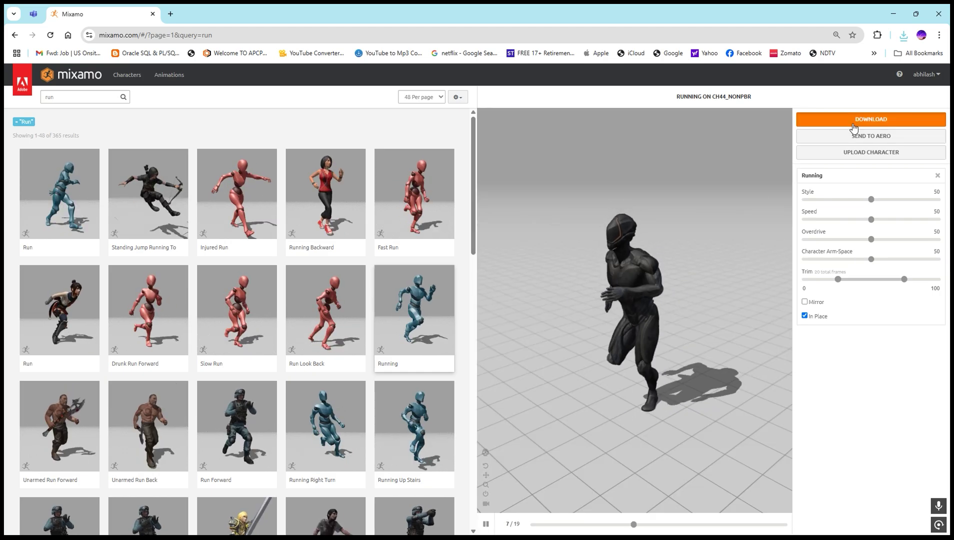
{"action": "left_click", "coordinate": [857, 120]}
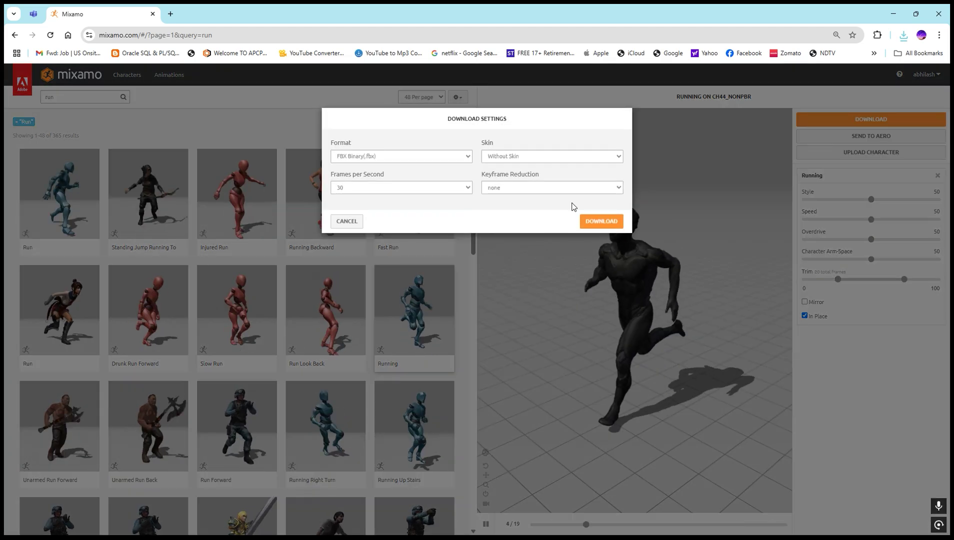
{"action": "left_click", "coordinate": [602, 221]}
{"action": "left_click", "coordinate": [48, 97]}
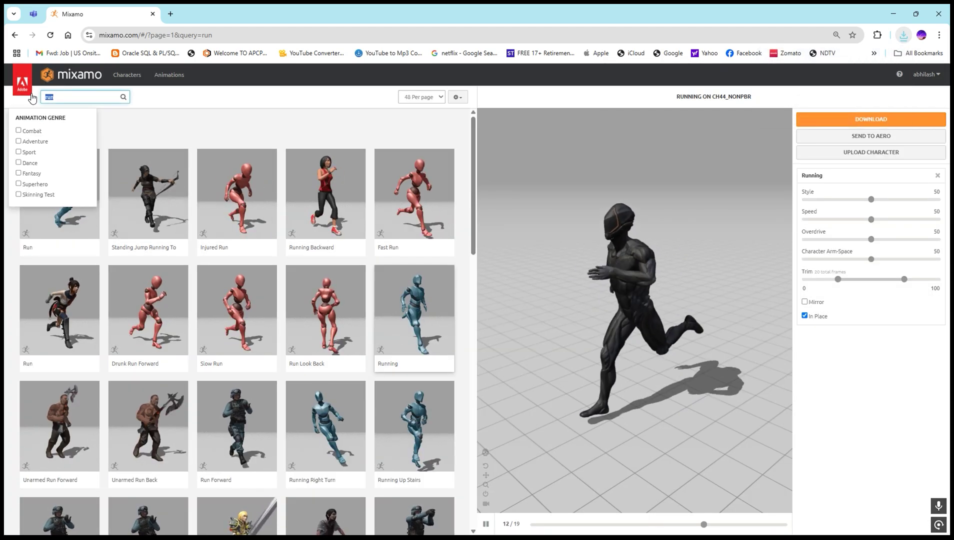
{"action": "type", "text": "crouch"}
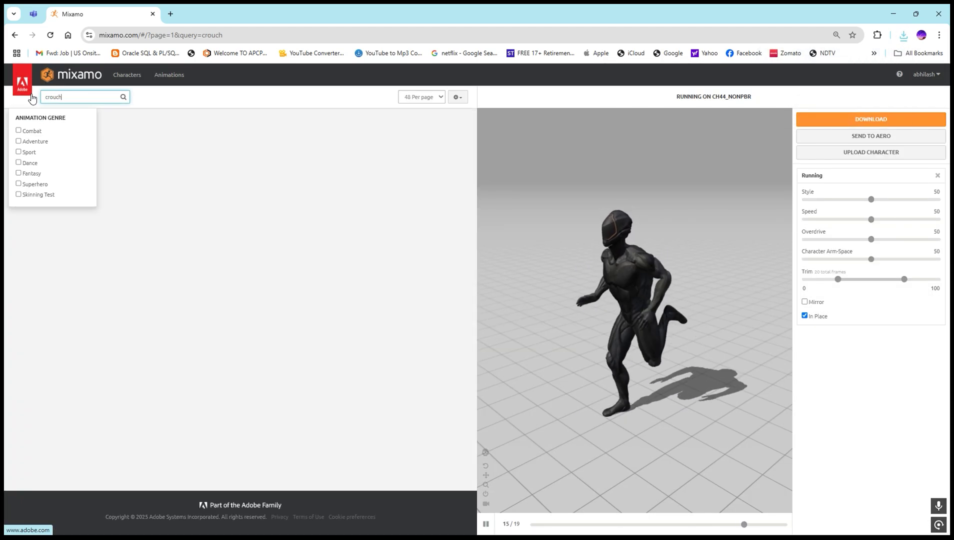
{"action": "type", "text": " idle"}
Step: Preview Crouch Idle 02 Looking Around, then change the search to crouch walk
{"action": "scroll", "coordinate": [70, 425], "scroll_direction": "down", "scroll_amount": 5}
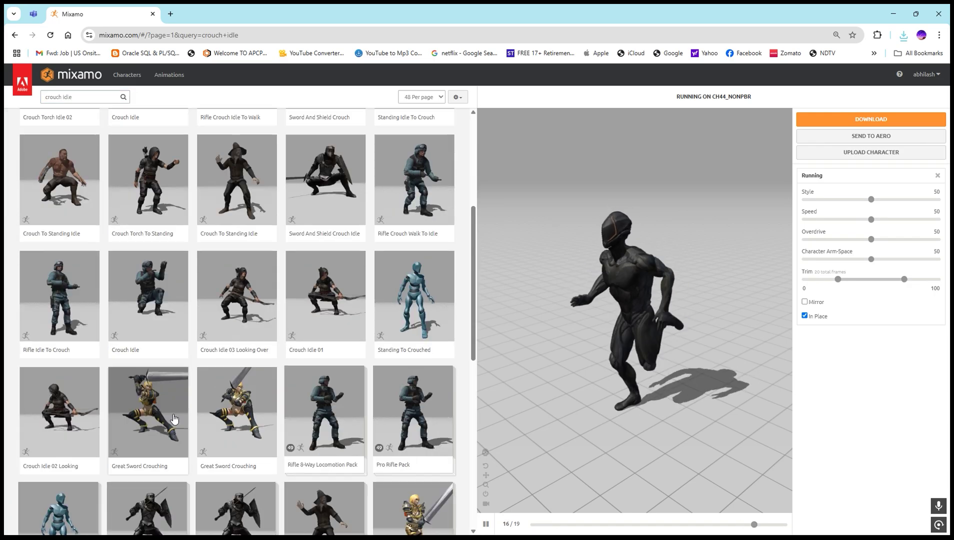
{"action": "left_click", "coordinate": [71, 424]}
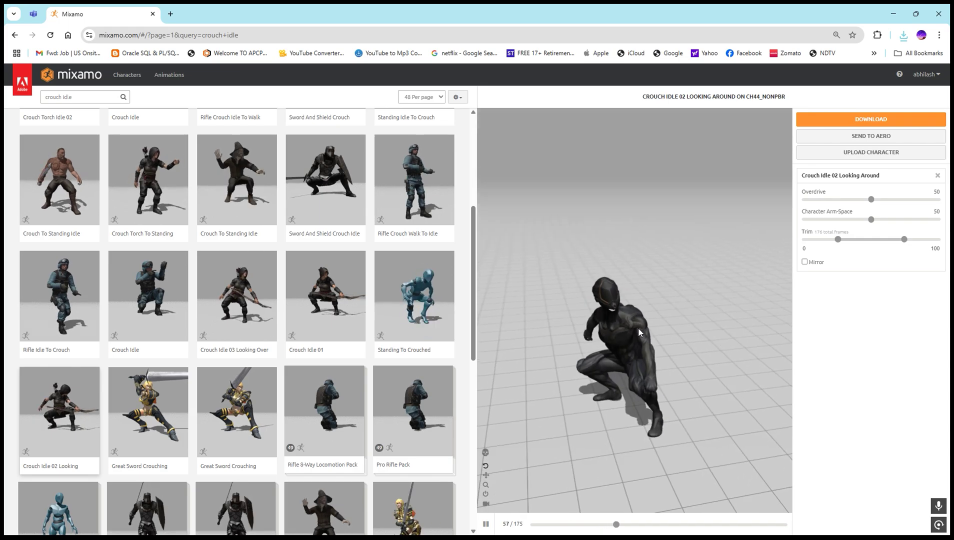
{"action": "left_click", "coordinate": [60, 97]}
{"action": "key", "text": "BackSpace"}
{"action": "key", "text": "BackSpace"}
{"action": "key", "text": "BackSpace"}
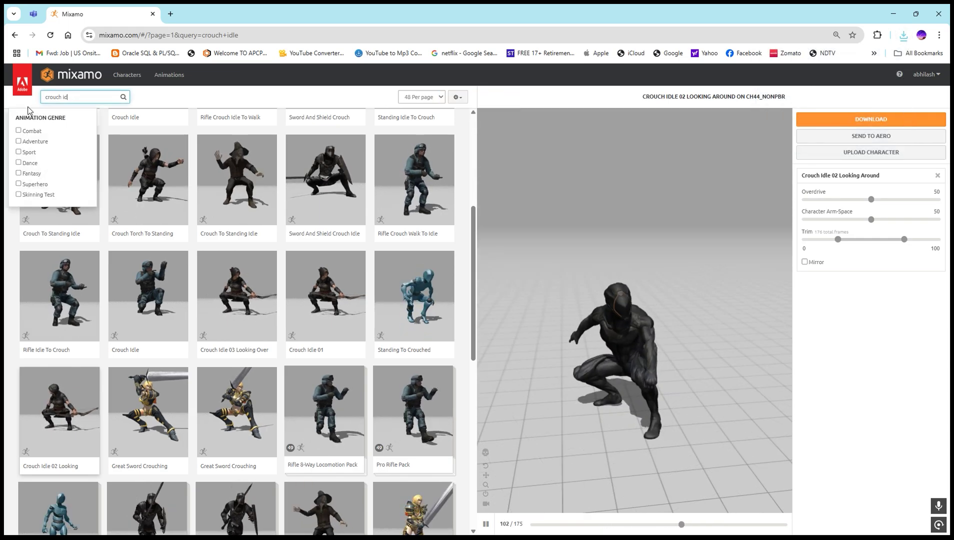
{"action": "key", "text": "BackSpace"}
{"action": "type", "text": "walk"}
{"action": "key", "text": "Return"}
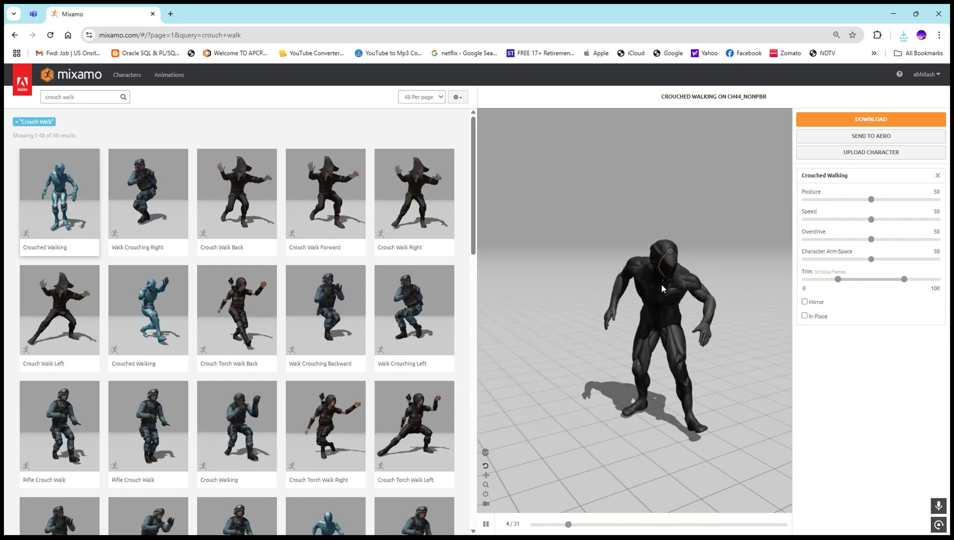
Step: Download Crouched Walking in place into the MixamoAnimations folder
{"action": "left_click", "coordinate": [805, 315]}
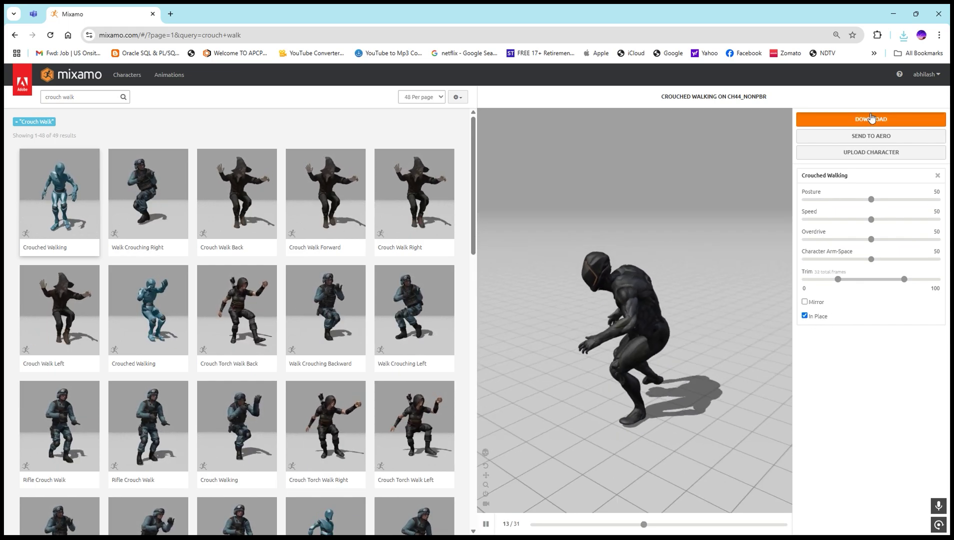
{"action": "left_click", "coordinate": [870, 120]}
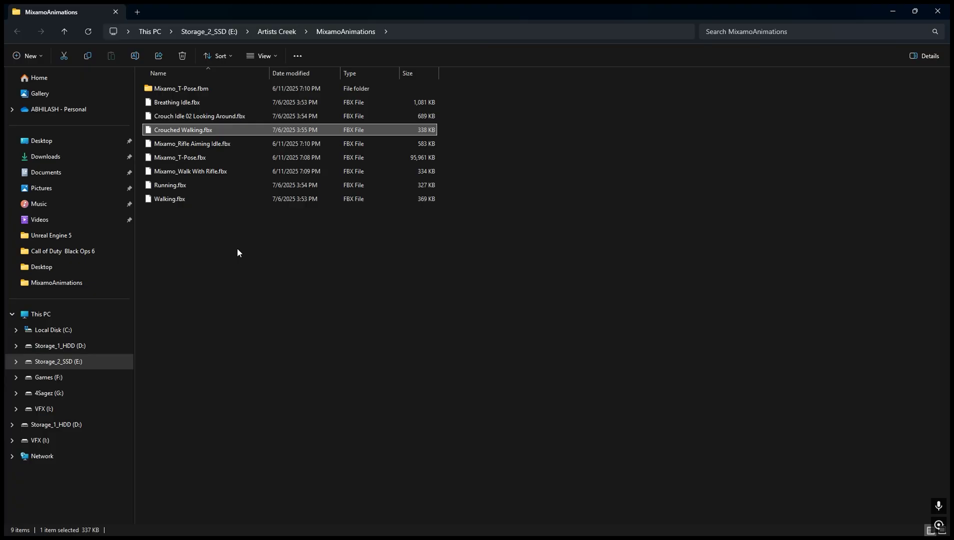
{"action": "left_click", "coordinate": [237, 251]}
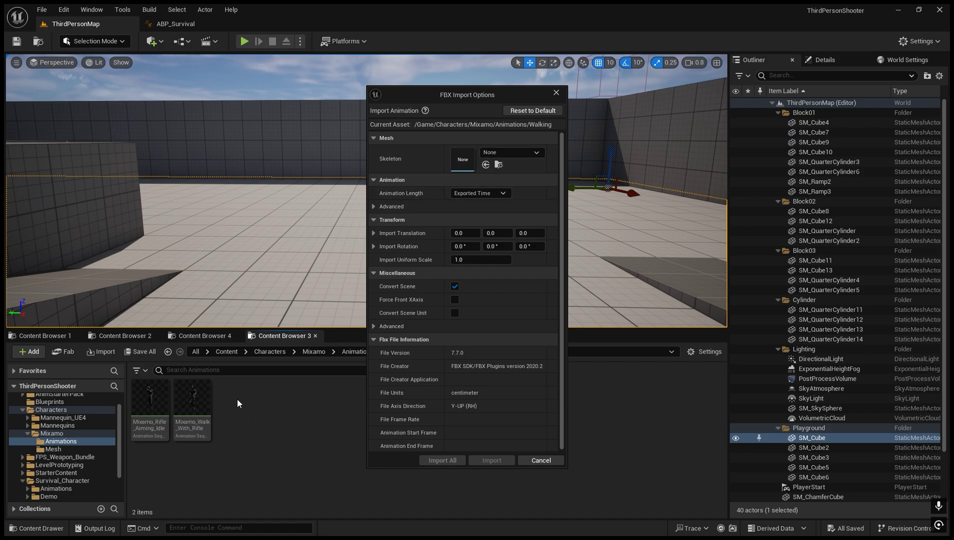
Step: Import all Mixamo FBX files onto Mixamo_T-Pose_Skeleton and save them
{"action": "left_click", "coordinate": [505, 152]}
{"action": "type", "text": "mix"}
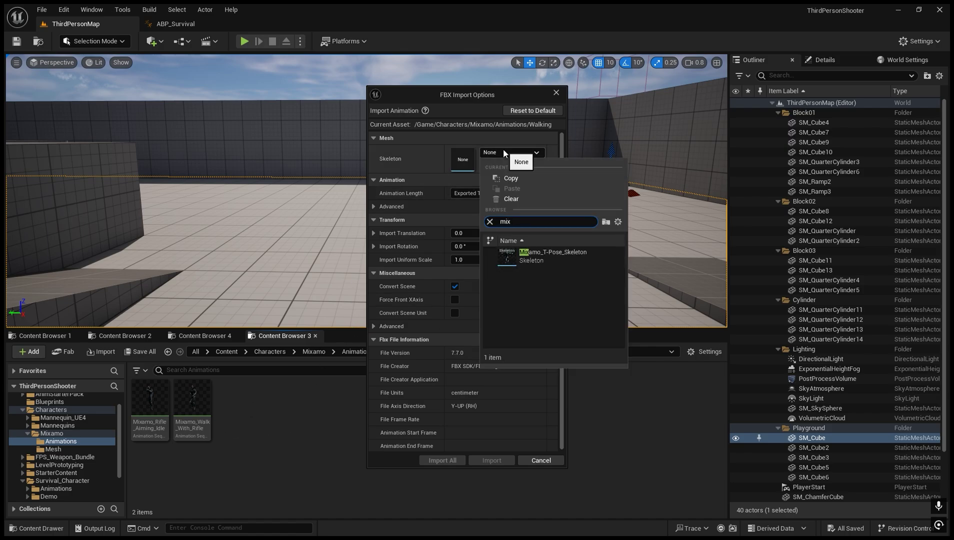
{"action": "left_click", "coordinate": [595, 261]}
{"action": "left_click", "coordinate": [442, 460]}
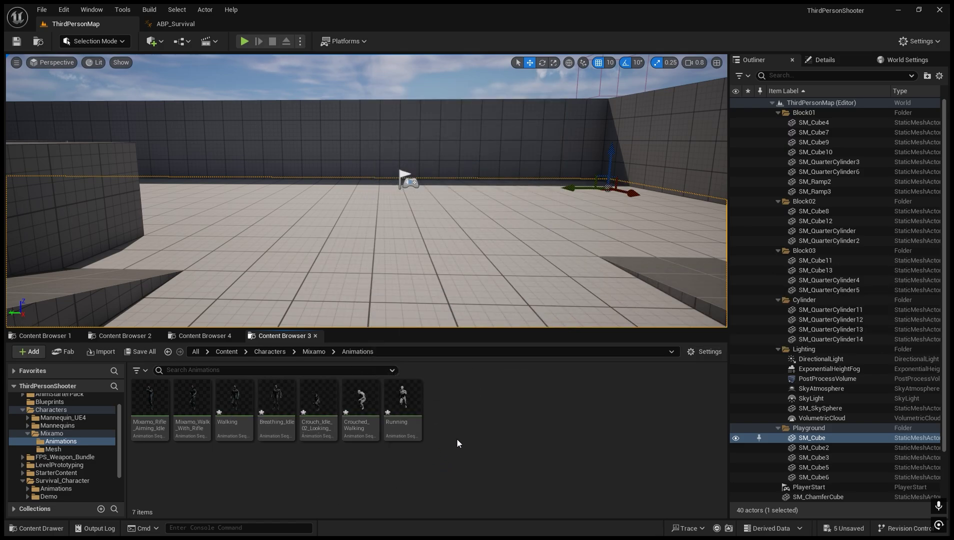
{"action": "key", "text": "ctrl+shift+s"}
Step: Preview the imported Walking animation, then close its editor
{"action": "double_click", "coordinate": [235, 401]}
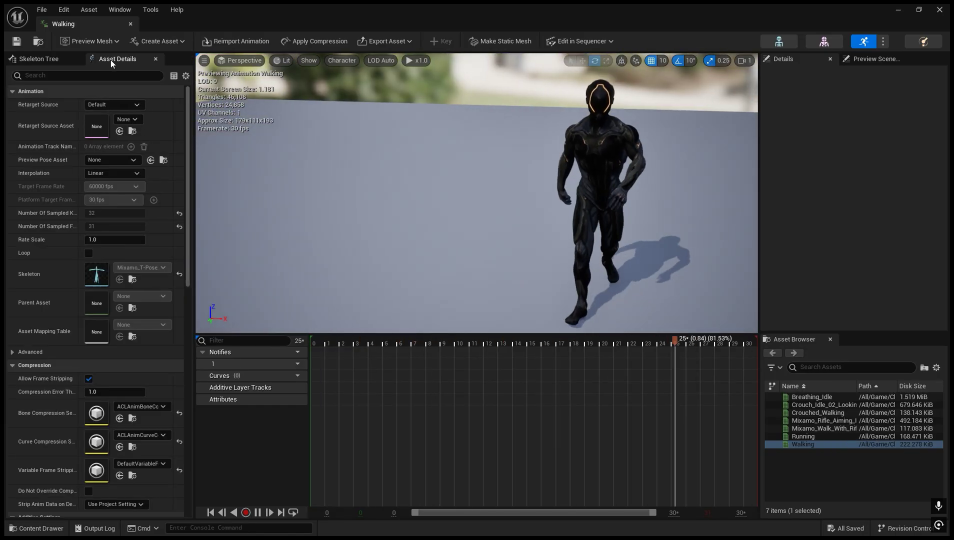
{"action": "left_click", "coordinate": [130, 23]}
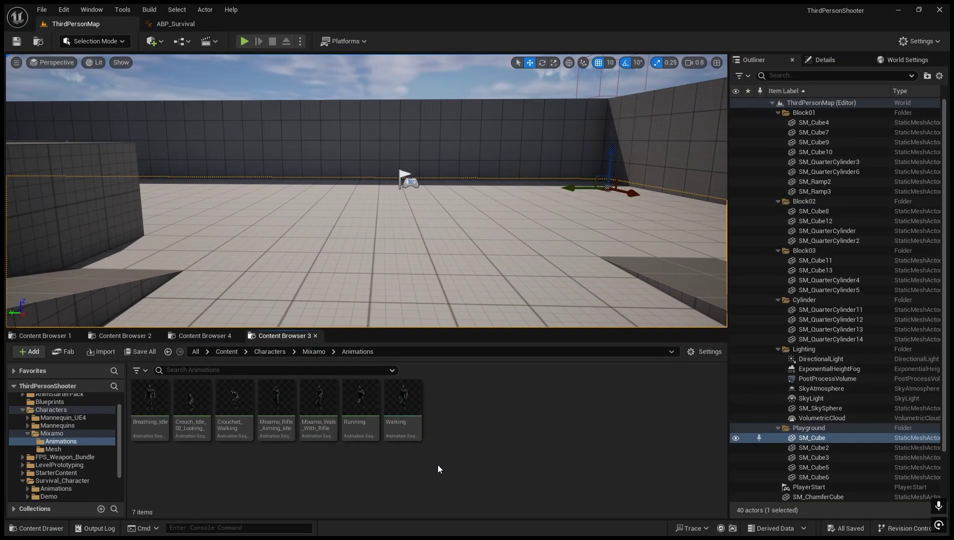
{"action": "mouse_move", "coordinate": [244, 409]}
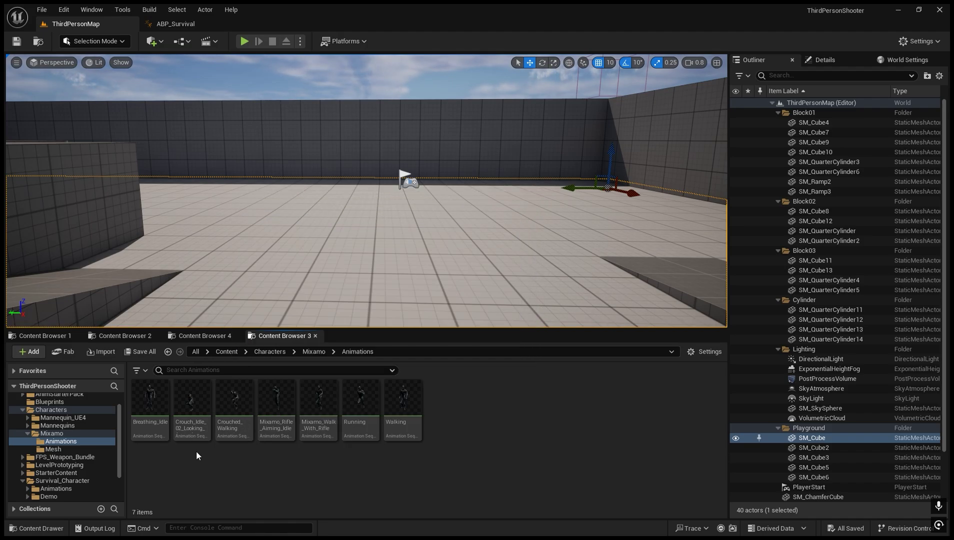
Step: Retarget the five selected Mixamo animations to SK_Survival_Character
{"action": "left_click", "coordinate": [150, 401], "text": "ctrl"}
{"action": "left_click", "coordinate": [192, 400], "text": "ctrl"}
{"action": "left_click", "coordinate": [235, 400], "text": "ctrl"}
{"action": "left_click", "coordinate": [360, 400], "text": "ctrl"}
{"action": "left_click", "coordinate": [403, 401], "text": "ctrl"}
{"action": "right_click", "coordinate": [404, 398]}
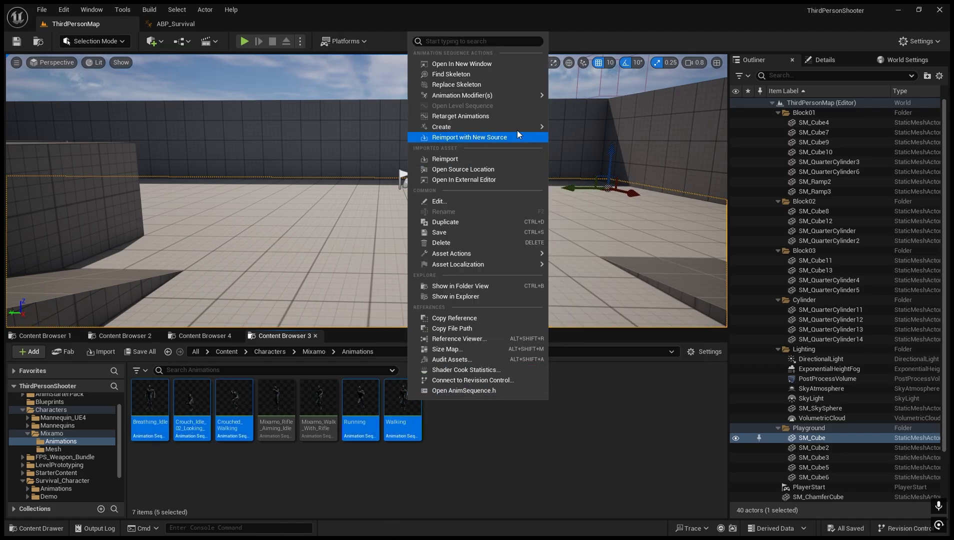
{"action": "left_click", "coordinate": [515, 115]}
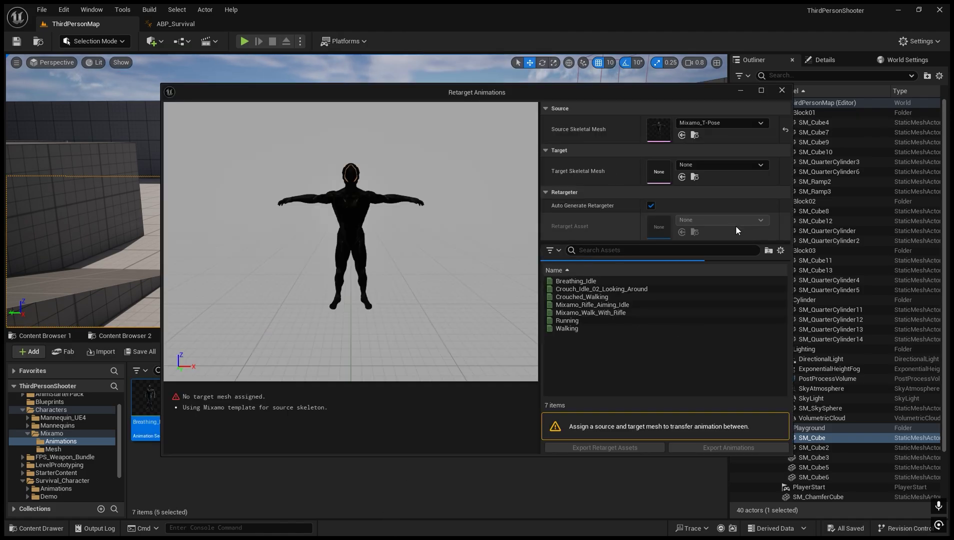
{"action": "left_click", "coordinate": [704, 165]}
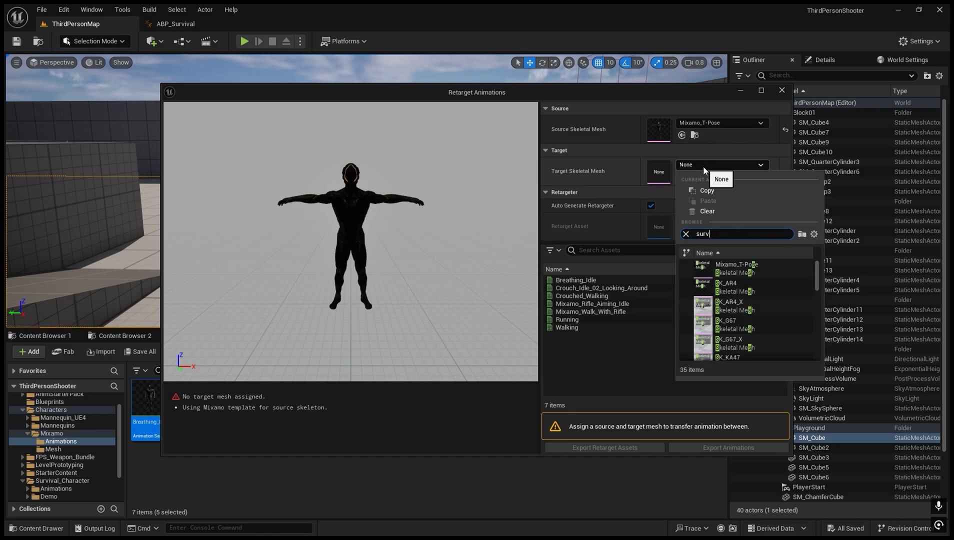
{"action": "left_click", "coordinate": [752, 266]}
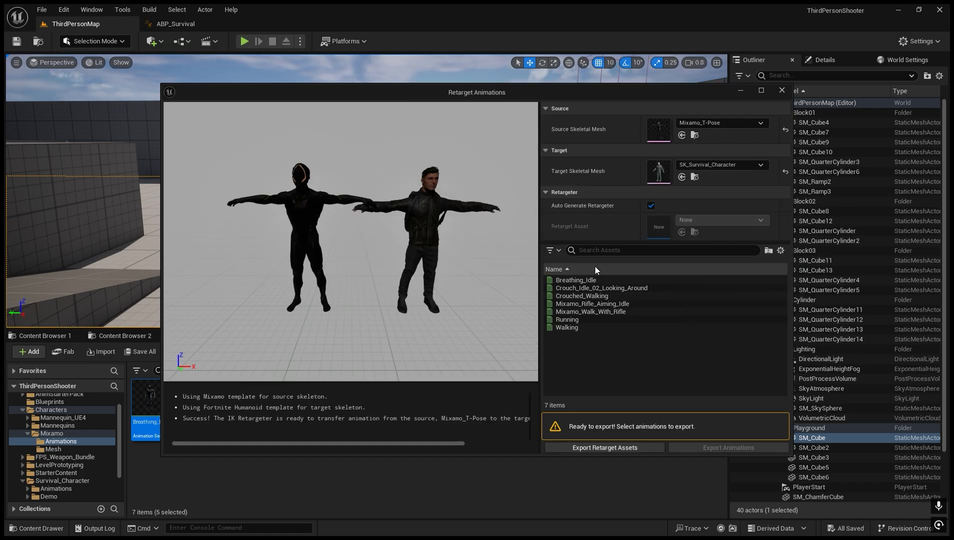
Step: Export the retargeted animations into a new NewFolder under Survival_Character/Animations
{"action": "left_click", "coordinate": [724, 450]}
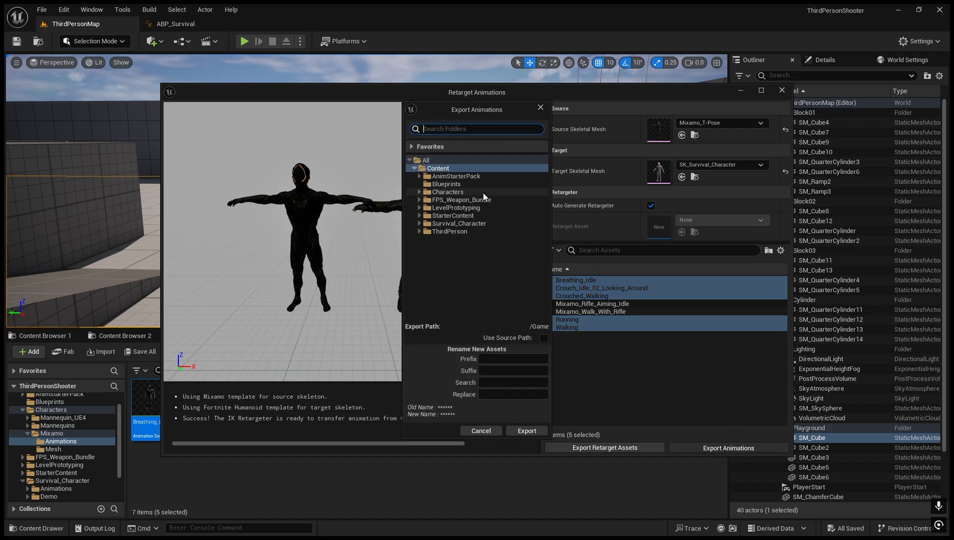
{"action": "left_click", "coordinate": [421, 223]}
{"action": "left_click", "coordinate": [438, 232]}
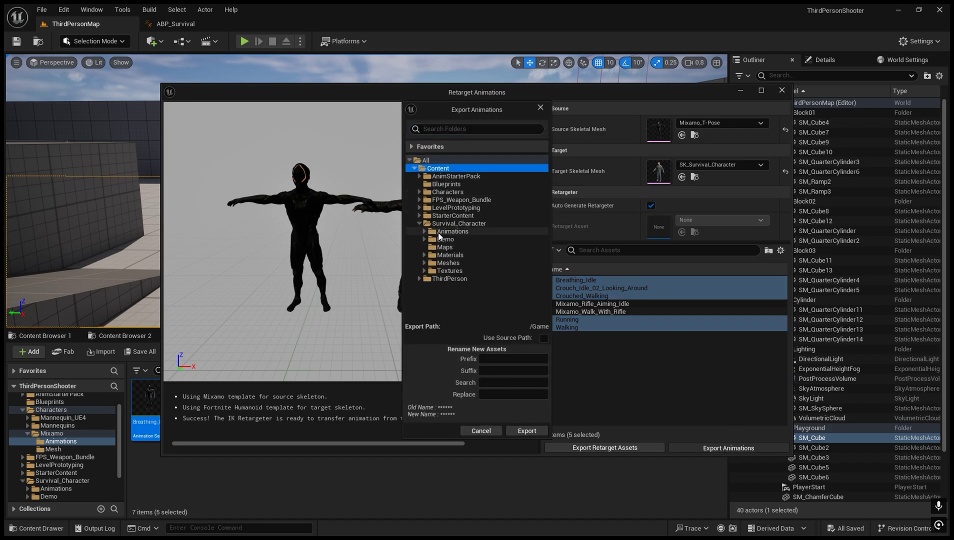
{"action": "left_click", "coordinate": [423, 230]}
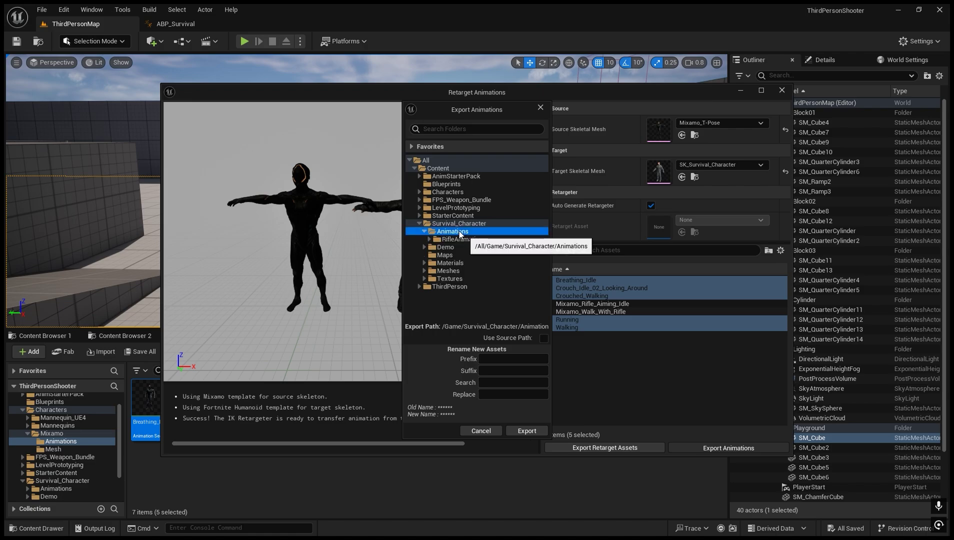
{"action": "right_click", "coordinate": [463, 235]}
{"action": "left_click", "coordinate": [478, 242]}
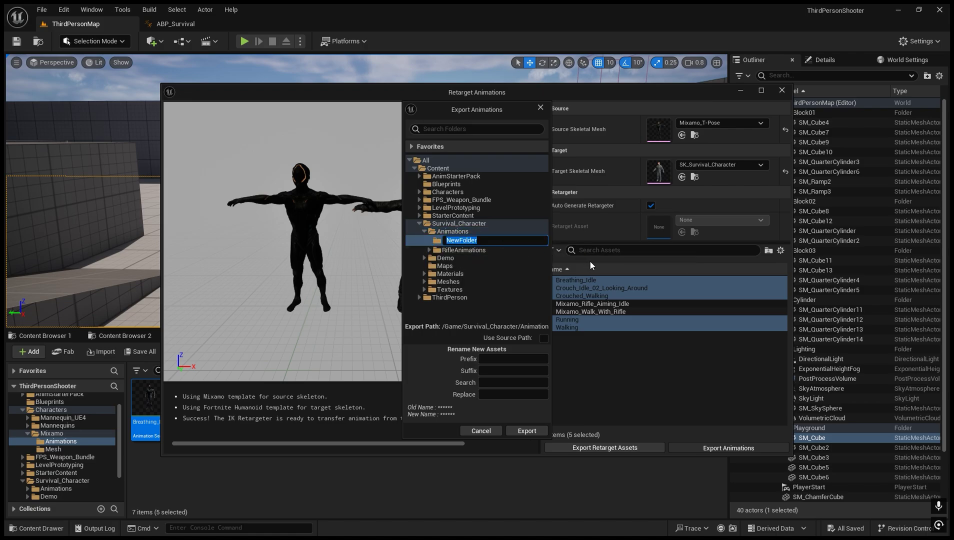
{"action": "key", "text": "Return"}
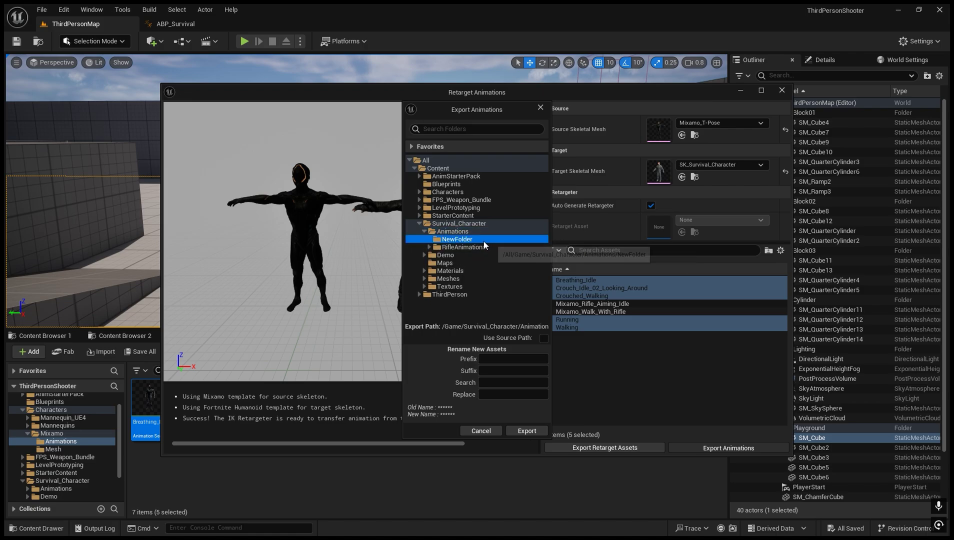
{"action": "left_click", "coordinate": [527, 431]}
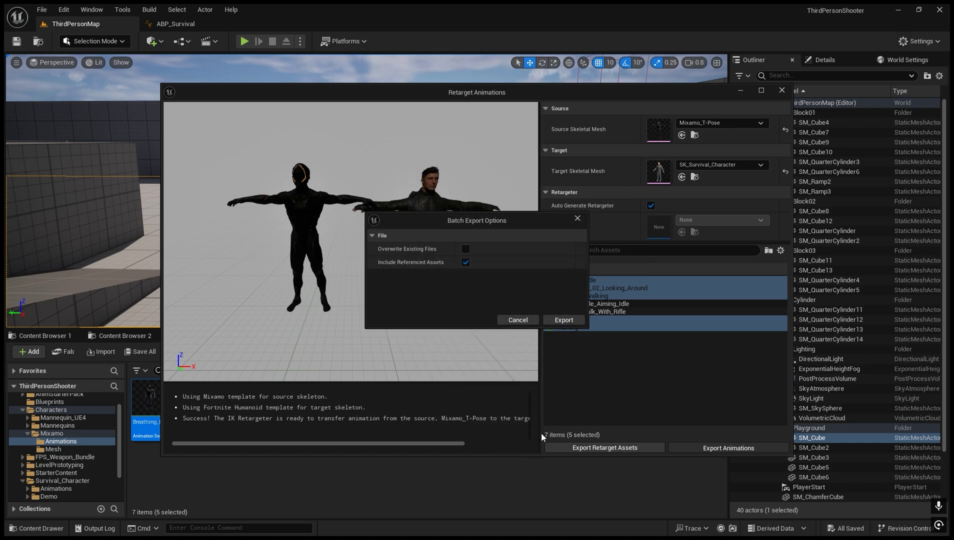
{"action": "left_click", "coordinate": [564, 323]}
{"action": "left_click", "coordinate": [461, 397]}
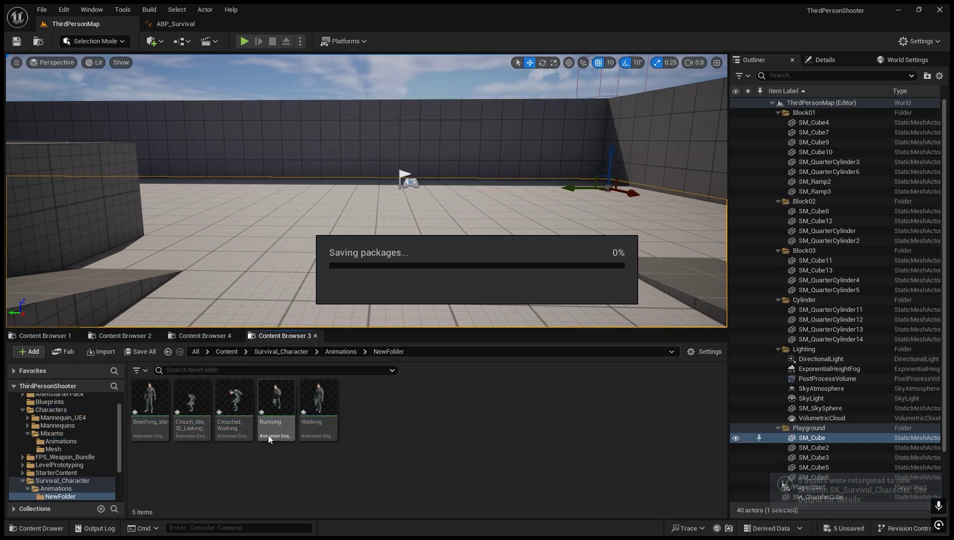
Step: Check the retargeted Breathing_Idle, crouch idle, Running and Walking animations one by one
{"action": "double_click", "coordinate": [151, 396]}
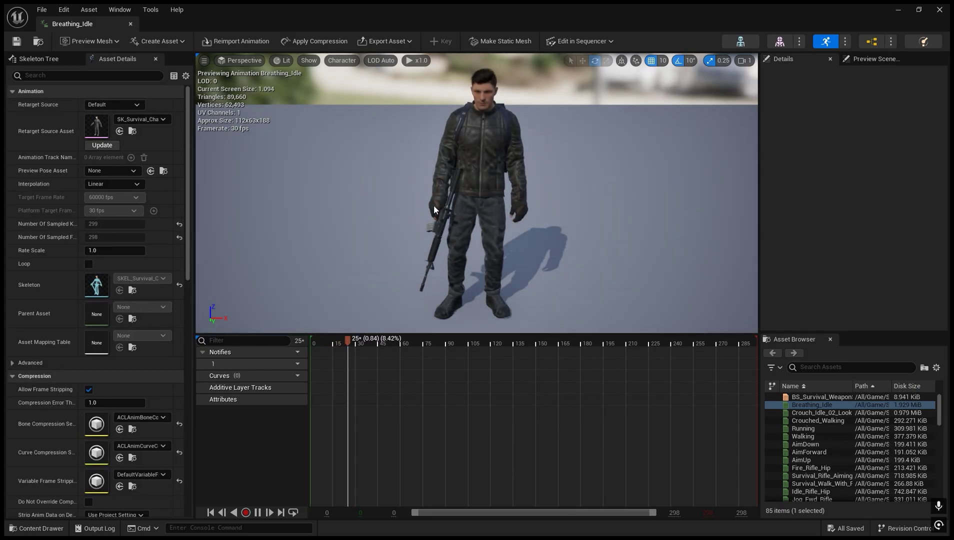
{"action": "left_click", "coordinate": [131, 24]}
{"action": "double_click", "coordinate": [192, 398]}
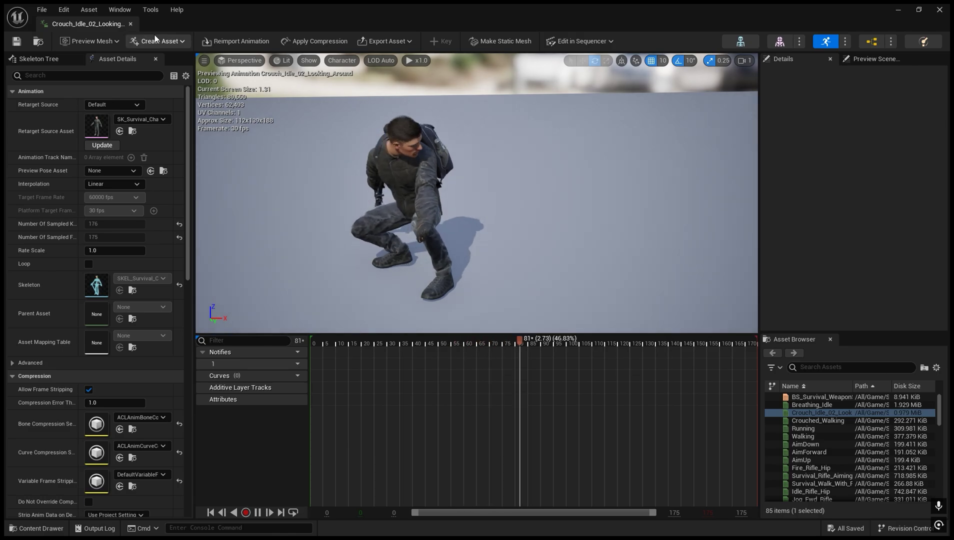
{"action": "left_click", "coordinate": [131, 24]}
{"action": "double_click", "coordinate": [274, 400]}
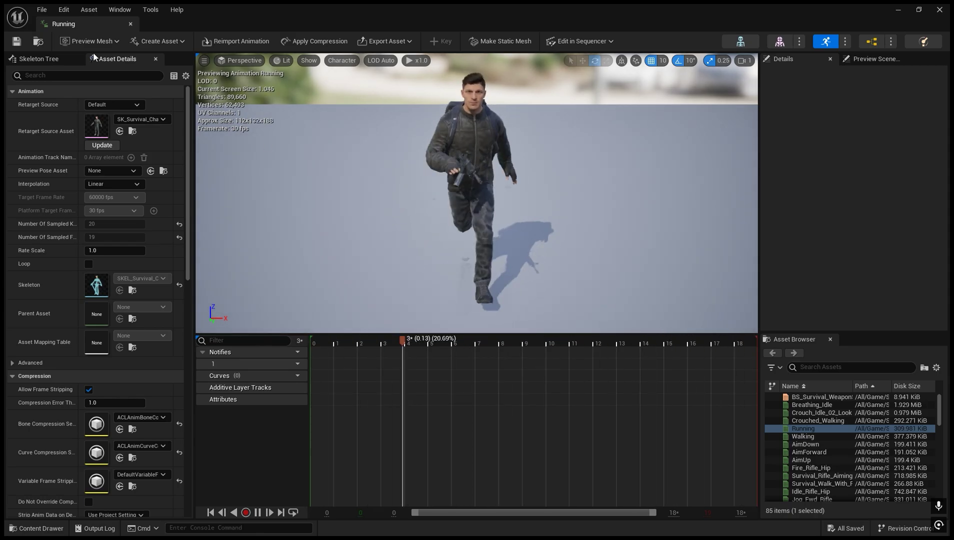
{"action": "left_click", "coordinate": [131, 24]}
{"action": "double_click", "coordinate": [328, 403]}
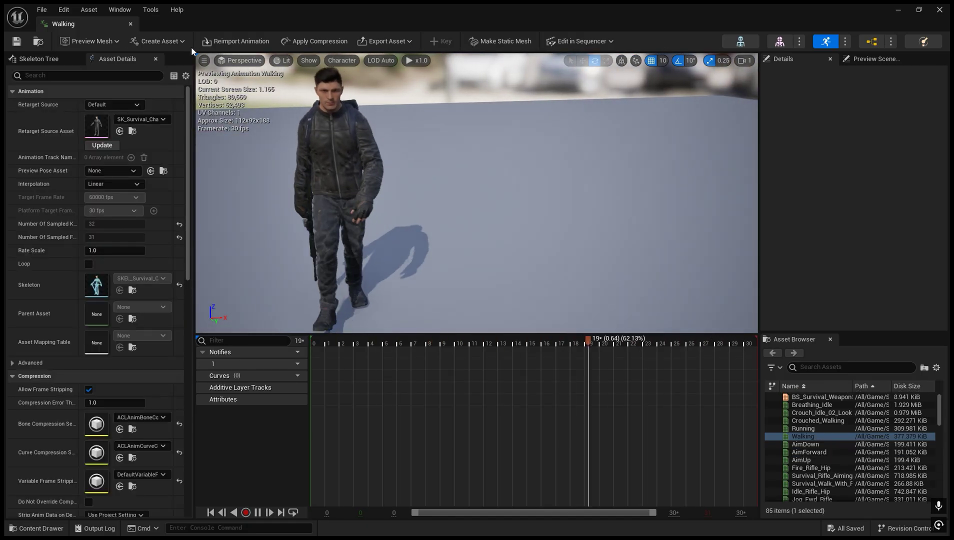
{"action": "left_click", "coordinate": [131, 25]}
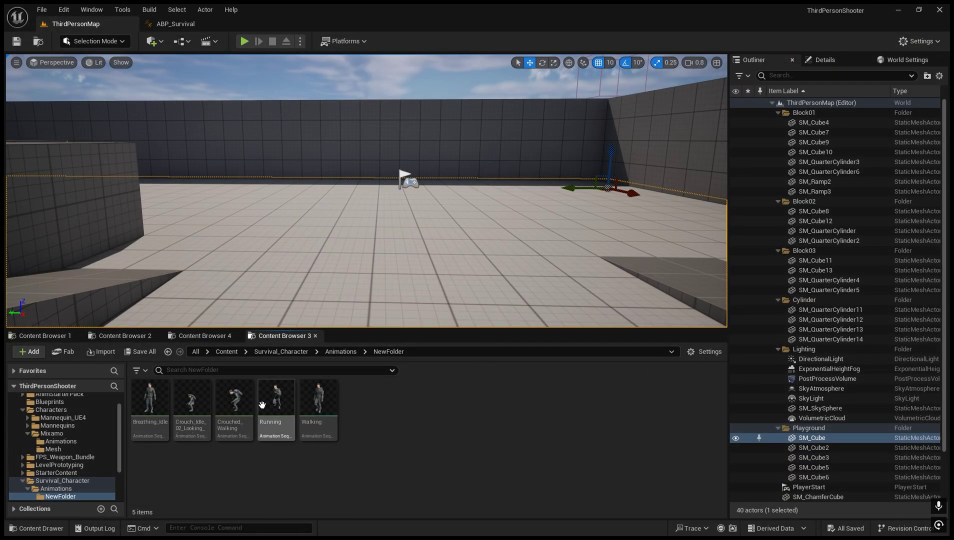
Step: Select and then deselect Breathing_Idle, Running and Walking, and move into the Animations folder
{"action": "left_click", "coordinate": [155, 403]}
{"action": "left_click", "coordinate": [276, 400], "text": "ctrl"}
{"action": "left_click", "coordinate": [319, 400], "text": "ctrl"}
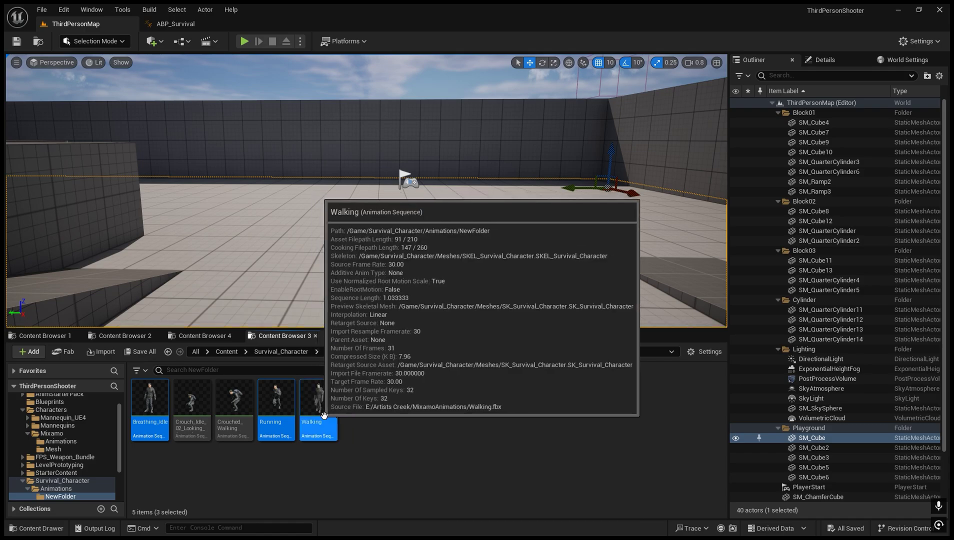
{"action": "left_click", "coordinate": [411, 429]}
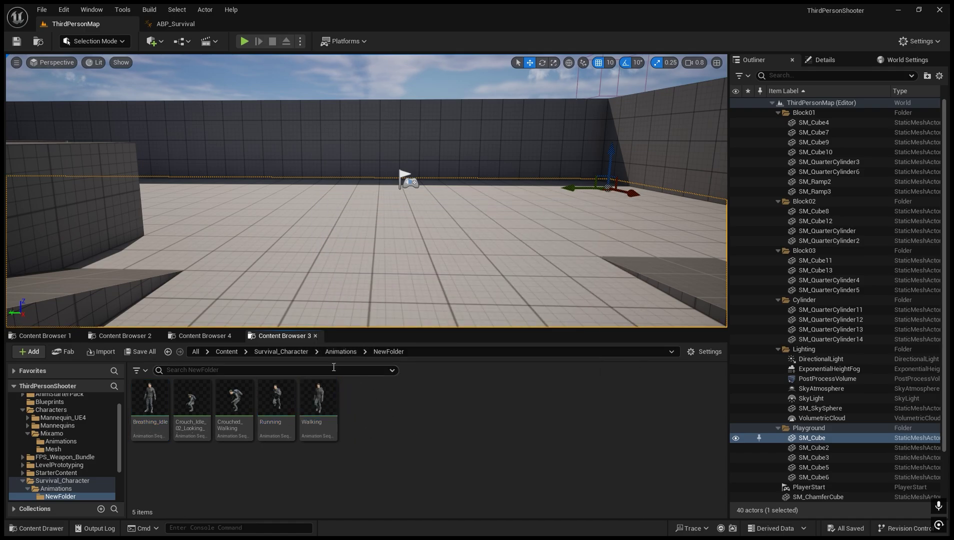
{"action": "left_click", "coordinate": [305, 352]}
{"action": "double_click", "coordinate": [150, 399]}
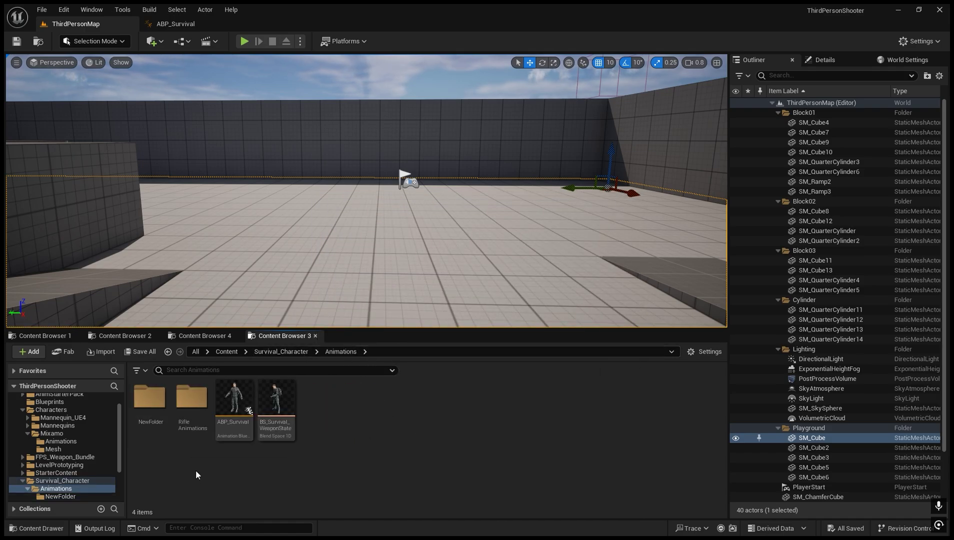
Step: Create a Blend Space 1D on SKEL_Survival_Character named BS_IdleWalk and open it
{"action": "right_click", "coordinate": [316, 438]}
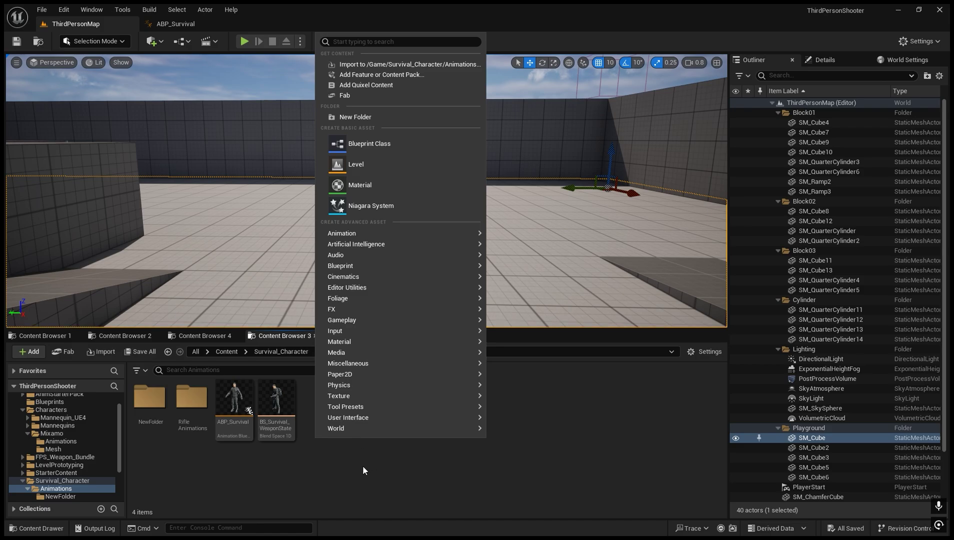
{"action": "mouse_move", "coordinate": [560, 465]}
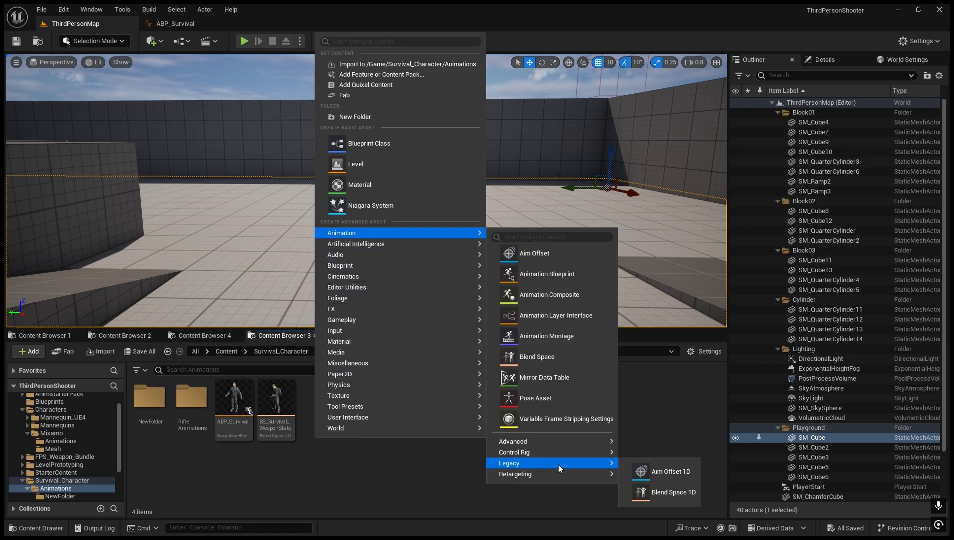
{"action": "left_click", "coordinate": [653, 490]}
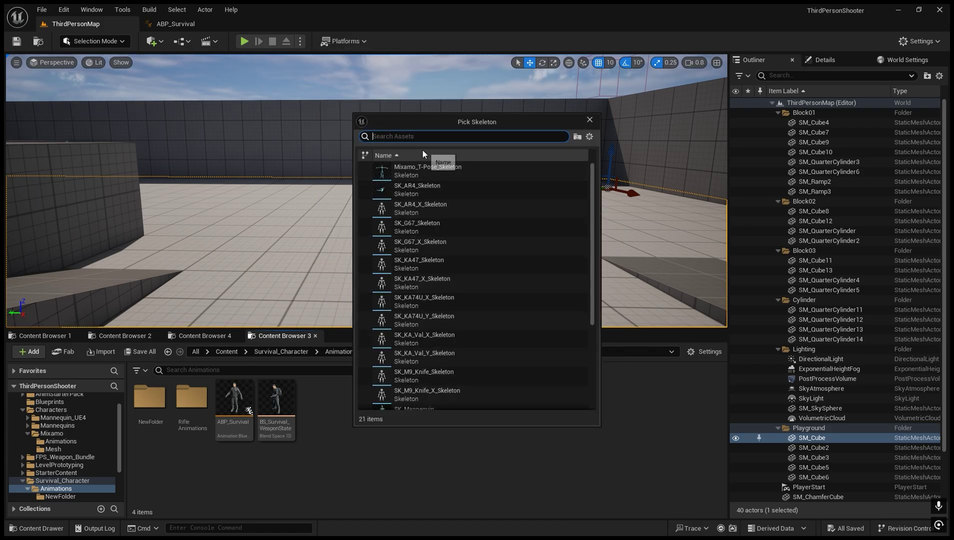
{"action": "type", "text": "ue4"}
{"action": "left_click", "coordinate": [394, 168]}
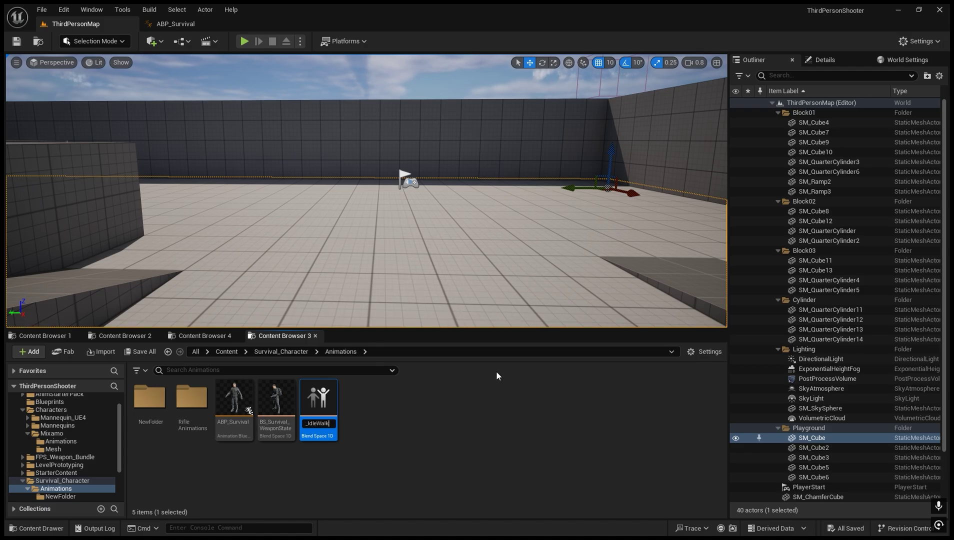
{"action": "key", "text": "Return"}
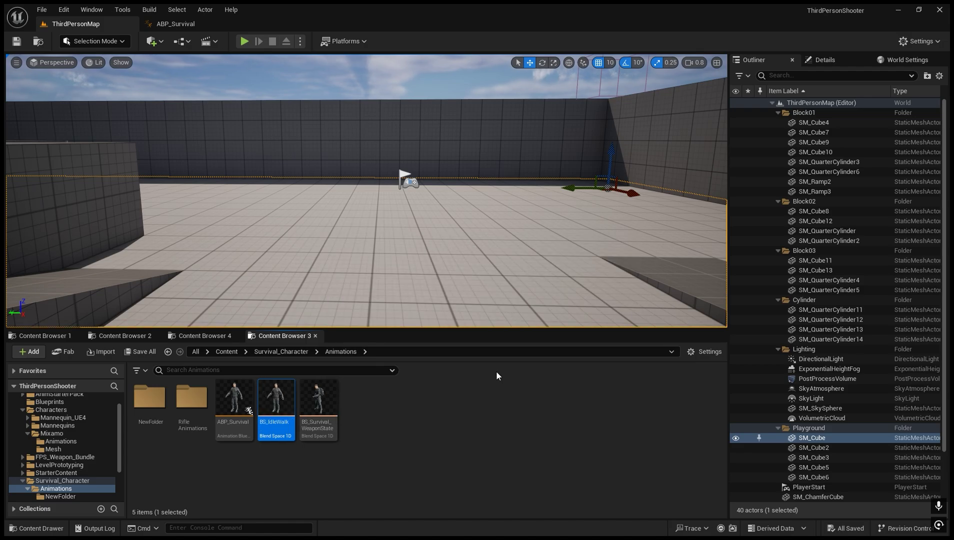
{"action": "double_click", "coordinate": [278, 403]}
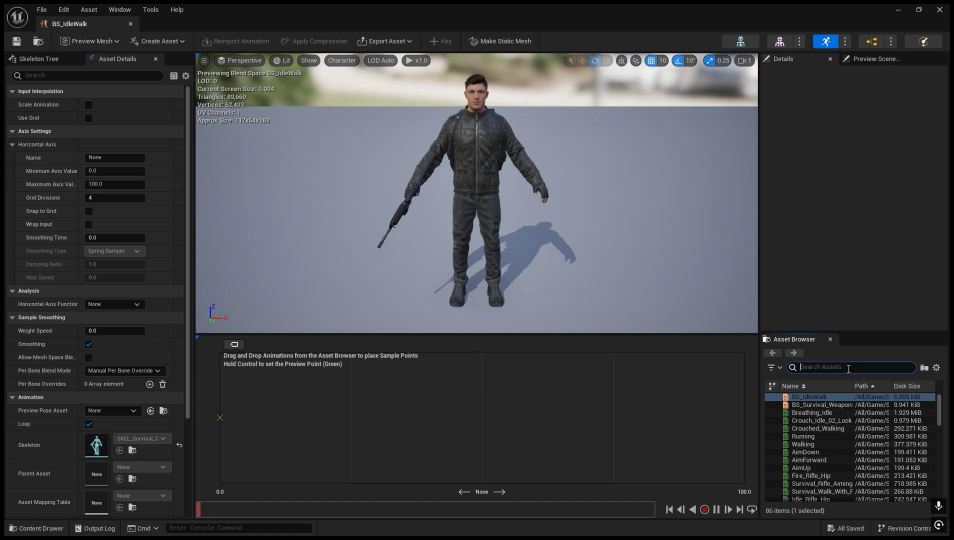
Step: Name BS_IdleWalk's horizontal axis Speed with maximum 400, and place Breathing_Idle at Speed 0
{"action": "type", "text": "w"}
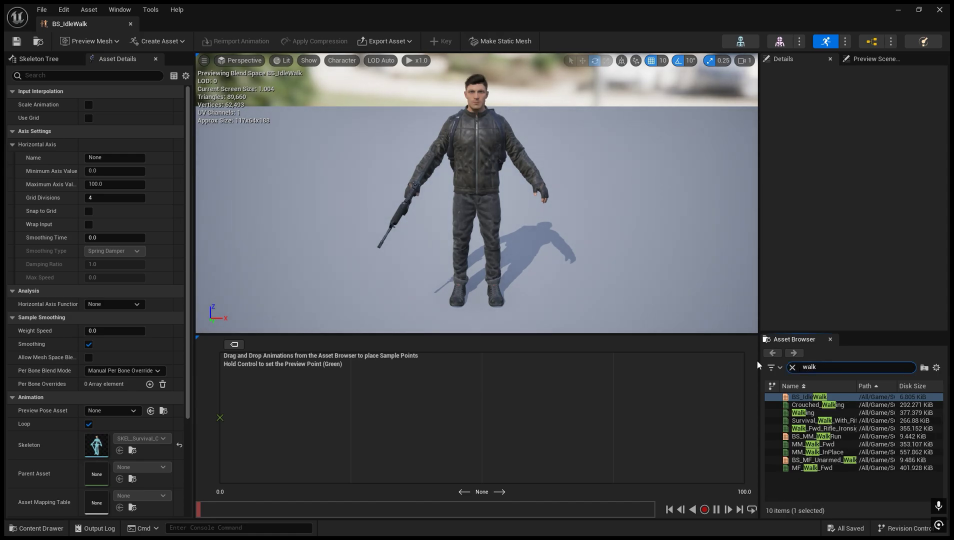
{"action": "key", "text": "BackSpace"}
{"action": "type", "text": "idle"}
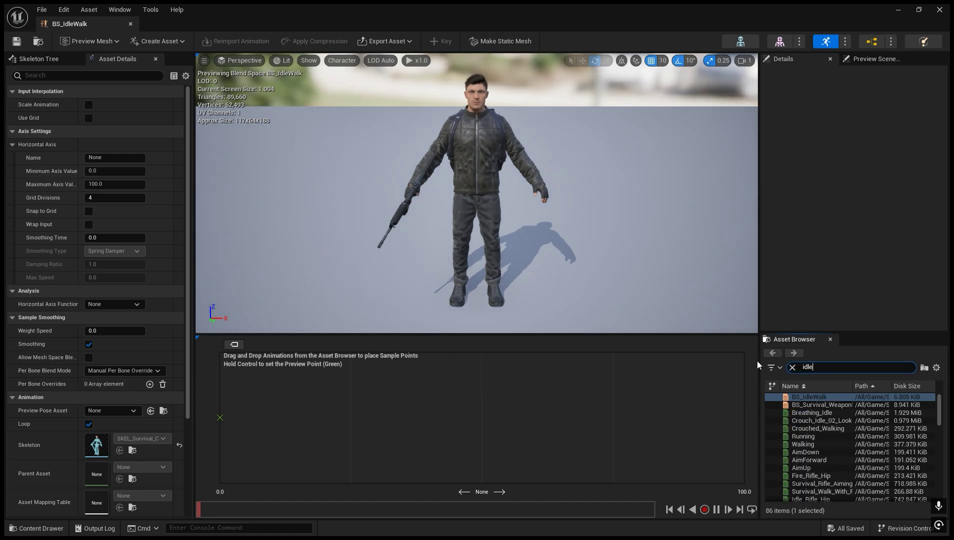
{"action": "type", "text": "Speed"}
{"action": "key", "text": "Return"}
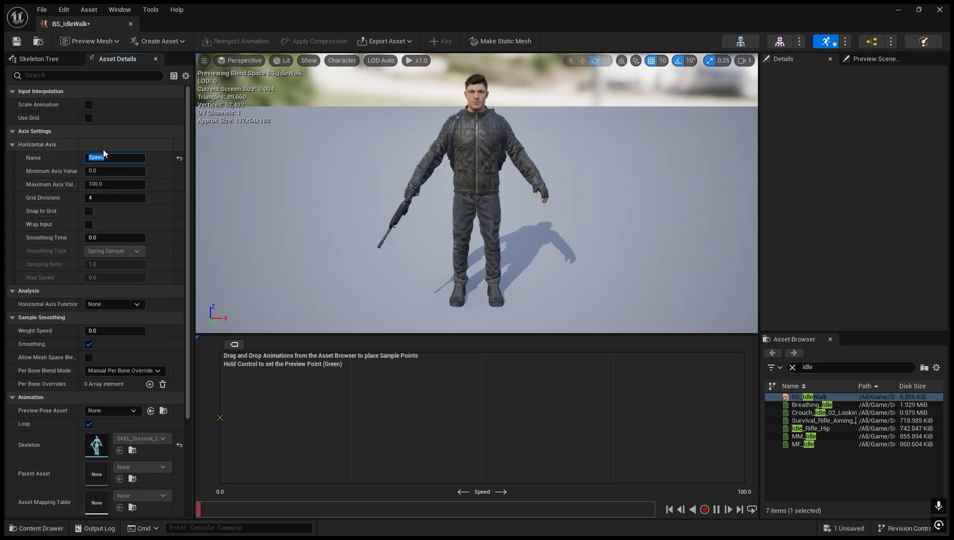
{"action": "left_click", "coordinate": [94, 182]}
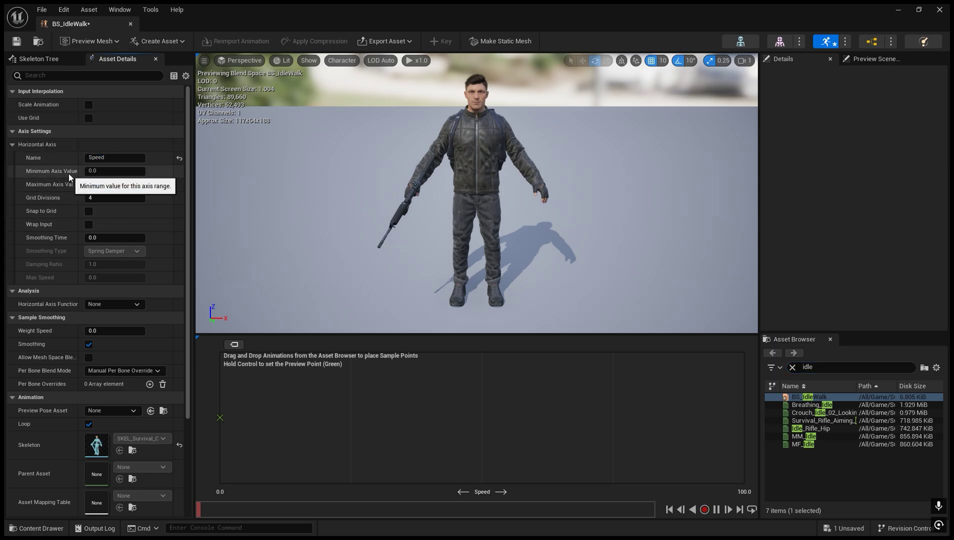
{"action": "type", "text": "400"}
{"action": "key", "text": "Return"}
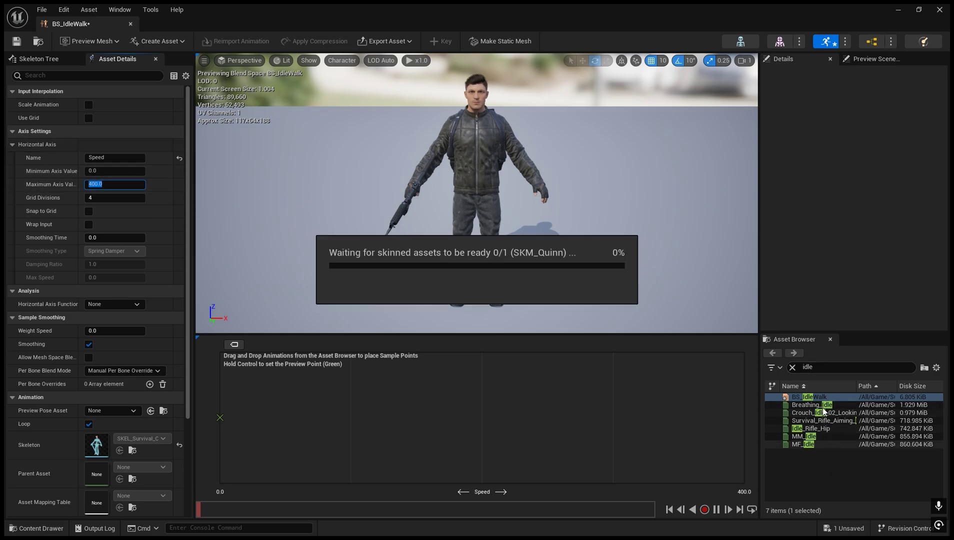
{"action": "left_click_drag", "start_coordinate": [826, 406], "coordinate": [221, 418]}
Step: Enable snap to grid, add Walking at Speed 200 and Running at 400, then save BS_IdleWalk
{"action": "left_click", "coordinate": [88, 211]}
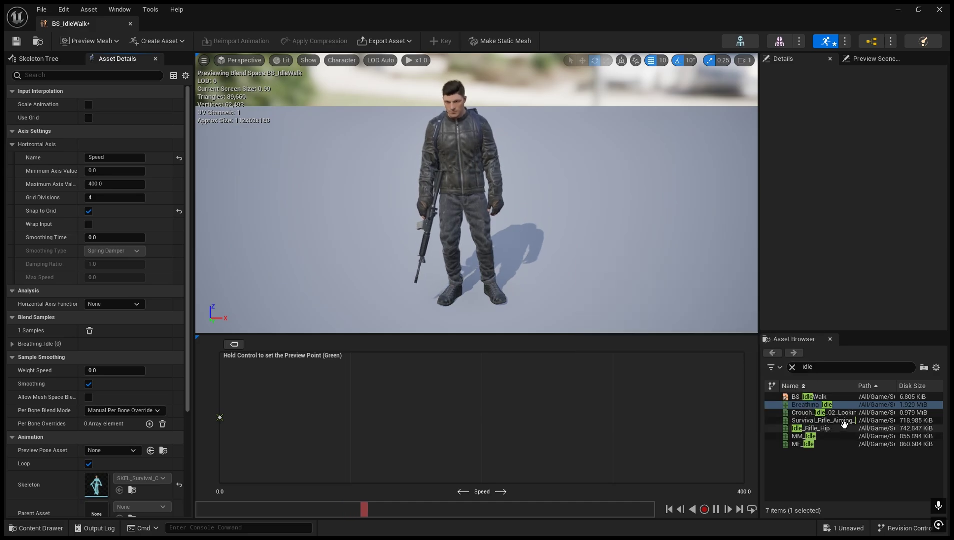
{"action": "type", "text": "w"}
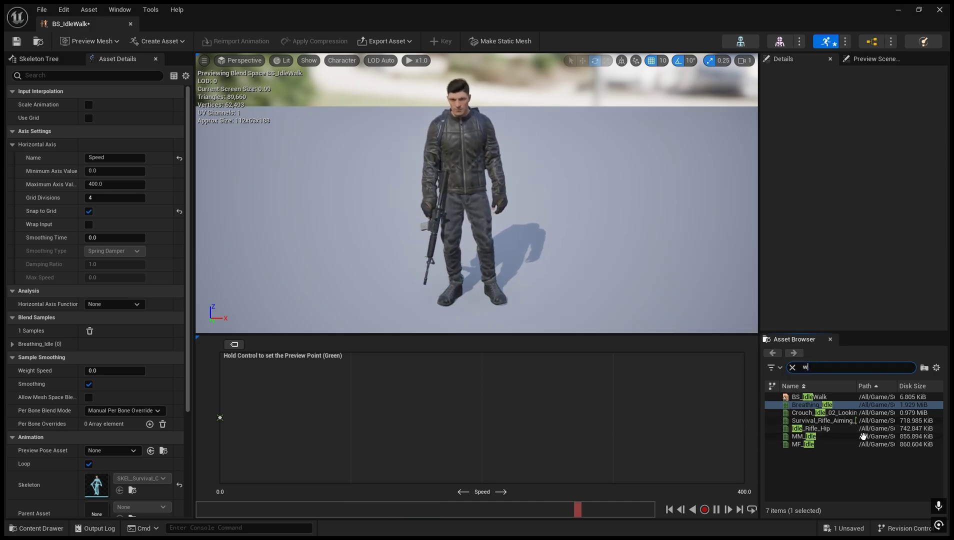
{"action": "type", "text": "alk"}
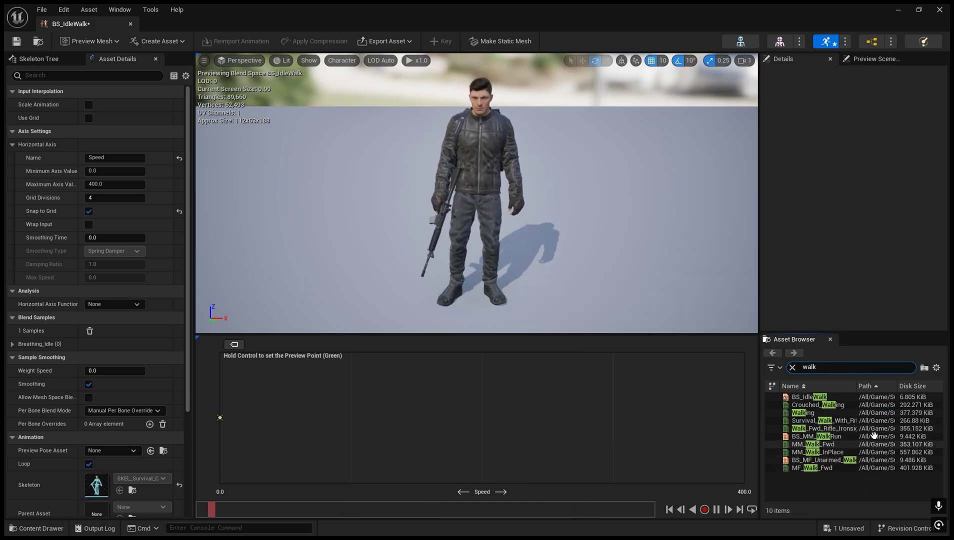
{"action": "left_click_drag", "start_coordinate": [803, 413], "coordinate": [482, 418]}
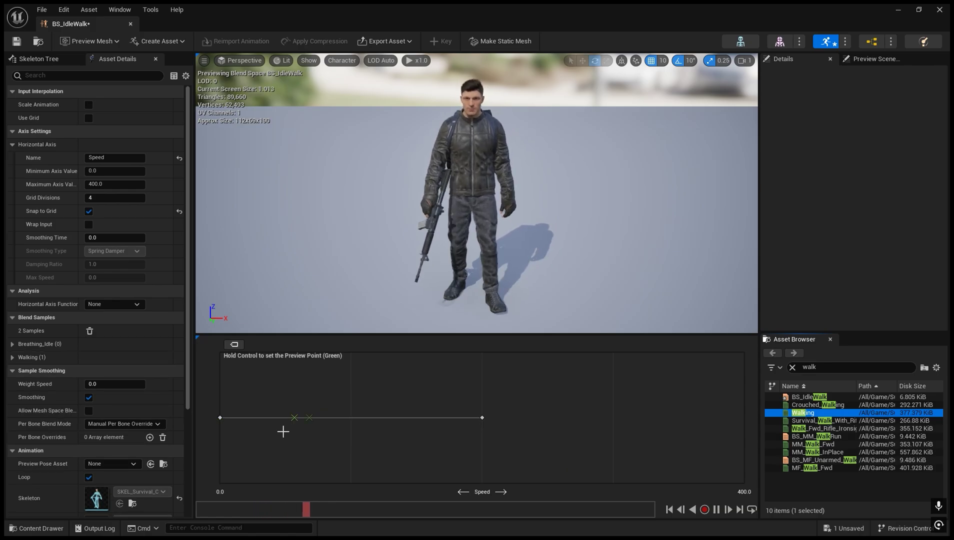
{"action": "left_click_drag", "start_coordinate": [236, 418], "coordinate": [643, 418], "text": "ctrl"}
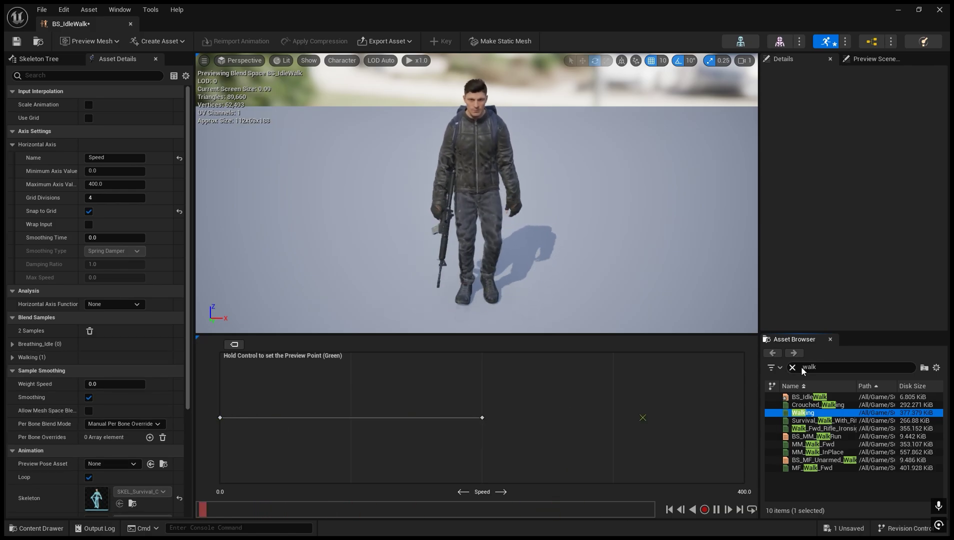
{"action": "type", "text": "run"}
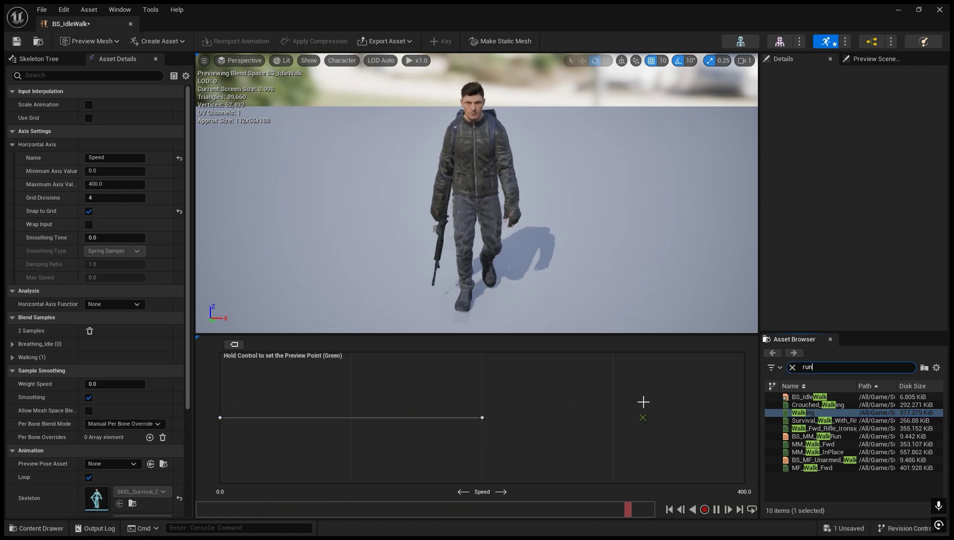
{"action": "type", "text": "n"}
{"action": "left_click_drag", "start_coordinate": [801, 396], "coordinate": [744, 418]}
{"action": "left_click", "coordinate": [725, 418], "text": "ctrl"}
{"action": "left_click", "coordinate": [17, 41]}
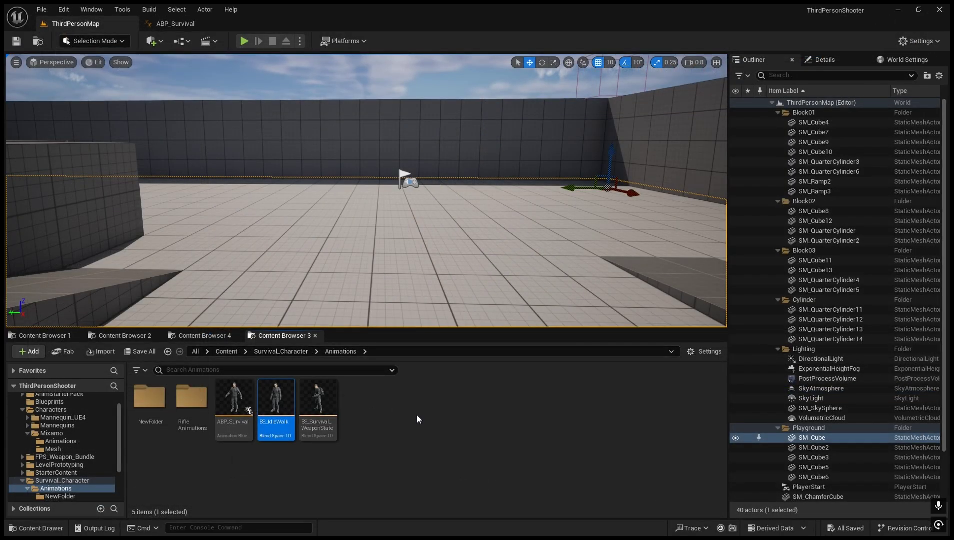
Step: In ABP_Survival's Locomotion graph, move Entry left and WeaponState up beside Aim
{"action": "left_click", "coordinate": [180, 24]}
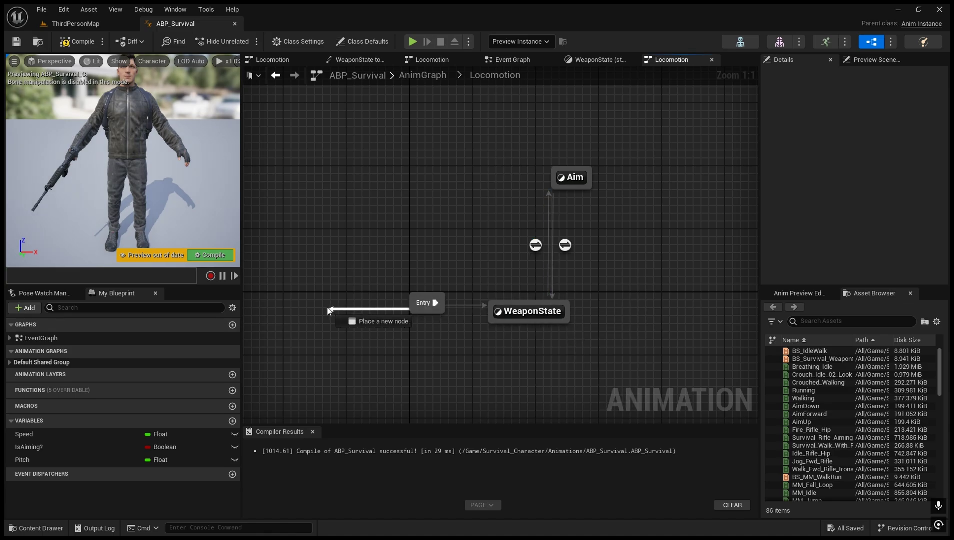
{"action": "left_click_drag", "start_coordinate": [409, 304], "coordinate": [319, 310]}
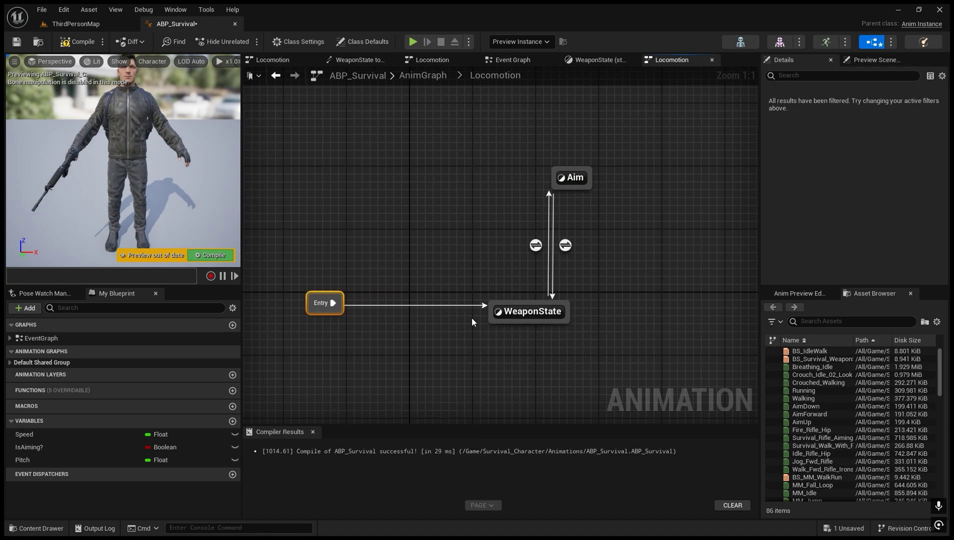
{"action": "left_click_drag", "start_coordinate": [501, 311], "coordinate": [413, 169]}
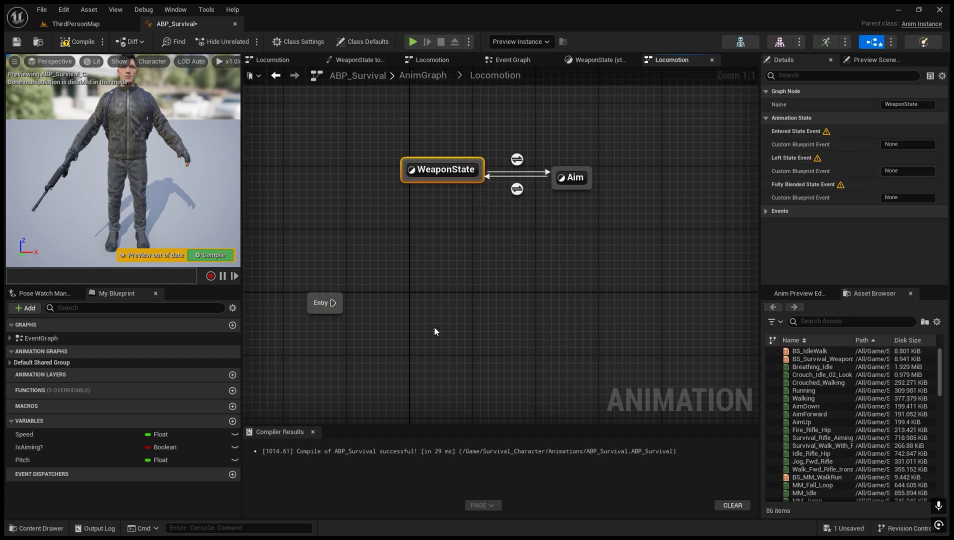
{"action": "left_click", "coordinate": [434, 326]}
Step: Add a state named Idle/Walk/Run wired from Entry and open its graph
{"action": "left_click_drag", "start_coordinate": [333, 303], "coordinate": [413, 302]}
{"action": "type", "text": "sta"}
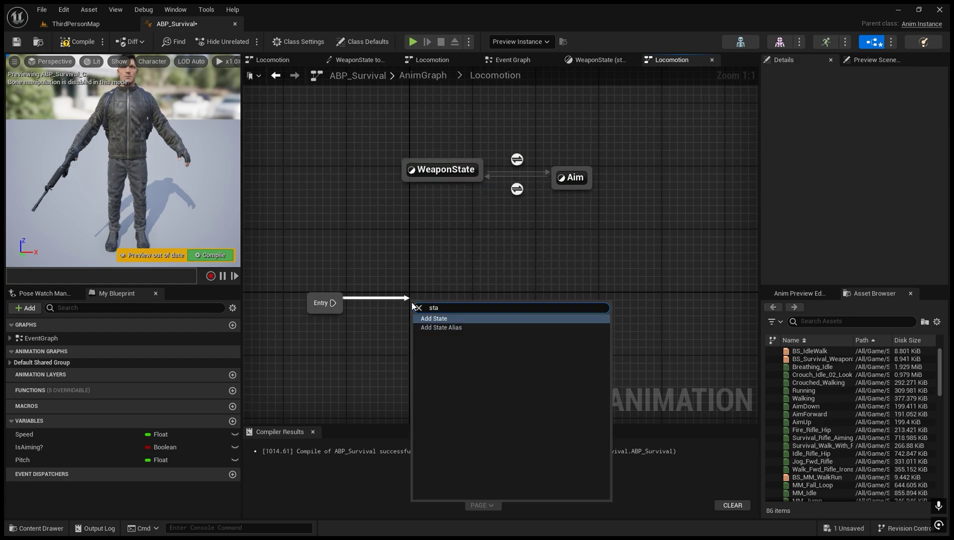
{"action": "key", "text": "Return"}
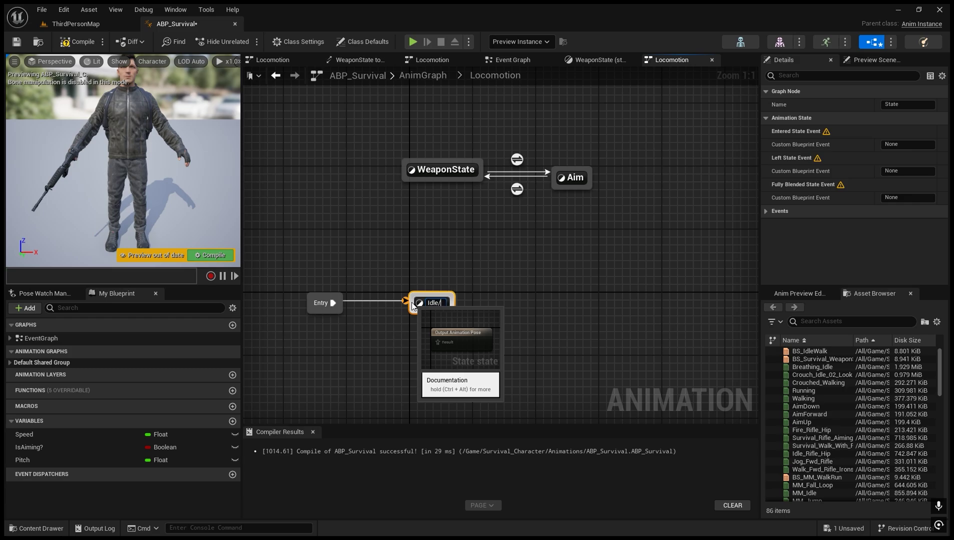
{"action": "type", "text": "Idle/Walk/Run"}
{"action": "key", "text": "Return"}
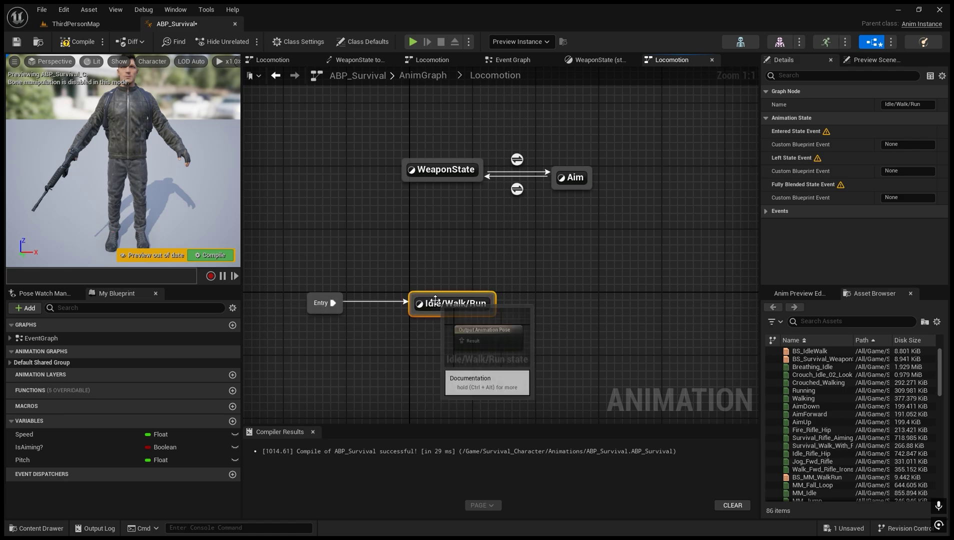
{"action": "double_click", "coordinate": [435, 302]}
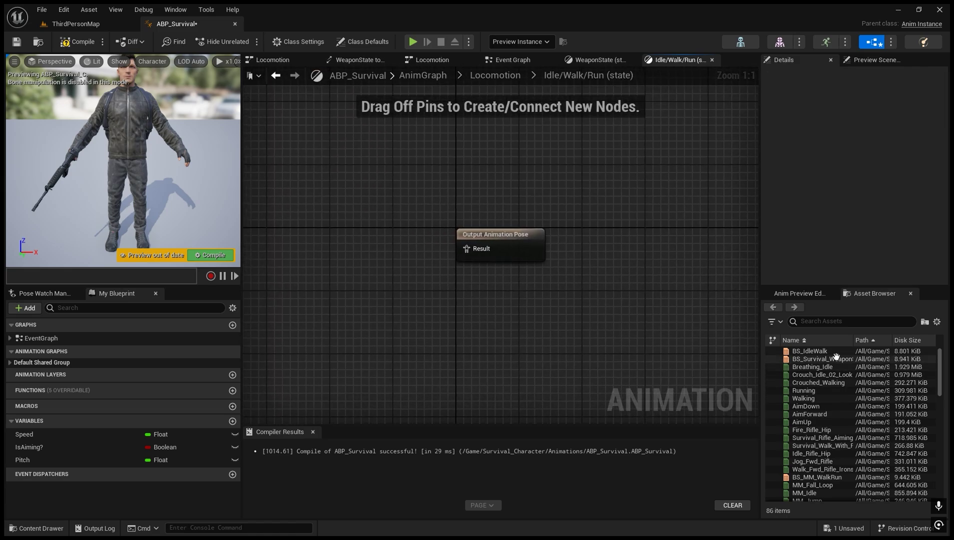
Step: Feed BS_IdleWalk, driven by Speed, into the state's output pose, then compile and save
{"action": "left_click_drag", "start_coordinate": [808, 351], "coordinate": [296, 282]}
{"action": "left_click_drag", "start_coordinate": [85, 434], "coordinate": [386, 243]}
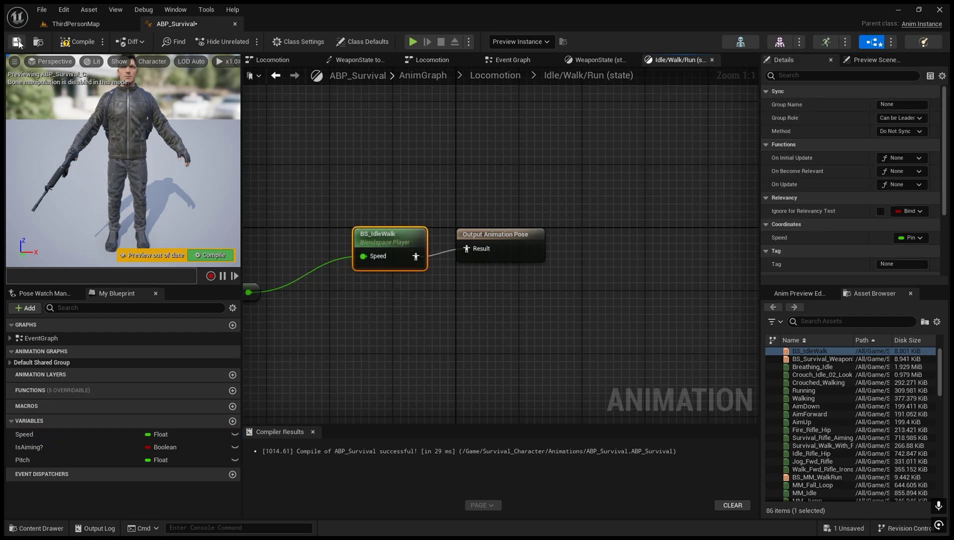
{"action": "left_click", "coordinate": [90, 43]}
{"action": "left_click", "coordinate": [76, 23]}
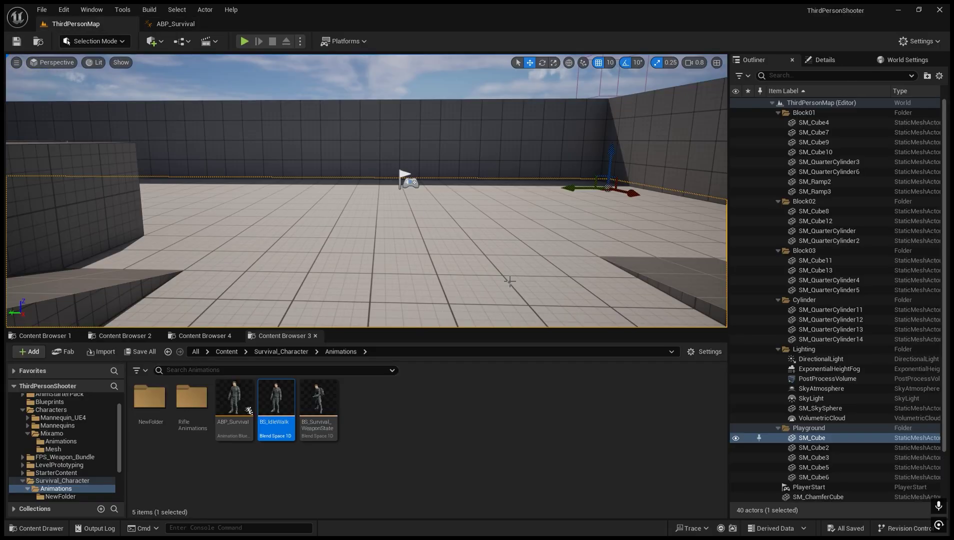
{"action": "left_click", "coordinate": [175, 24]}
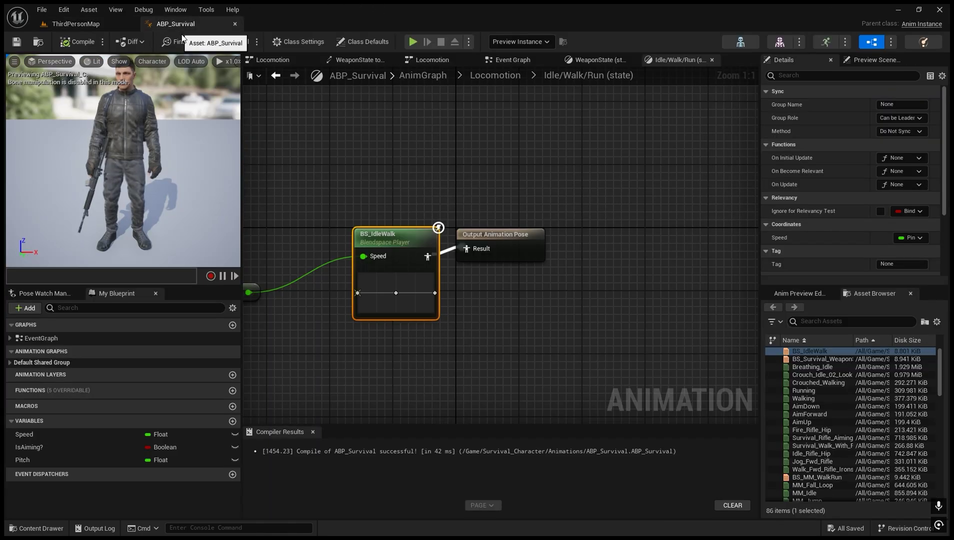
{"action": "left_click", "coordinate": [76, 24]}
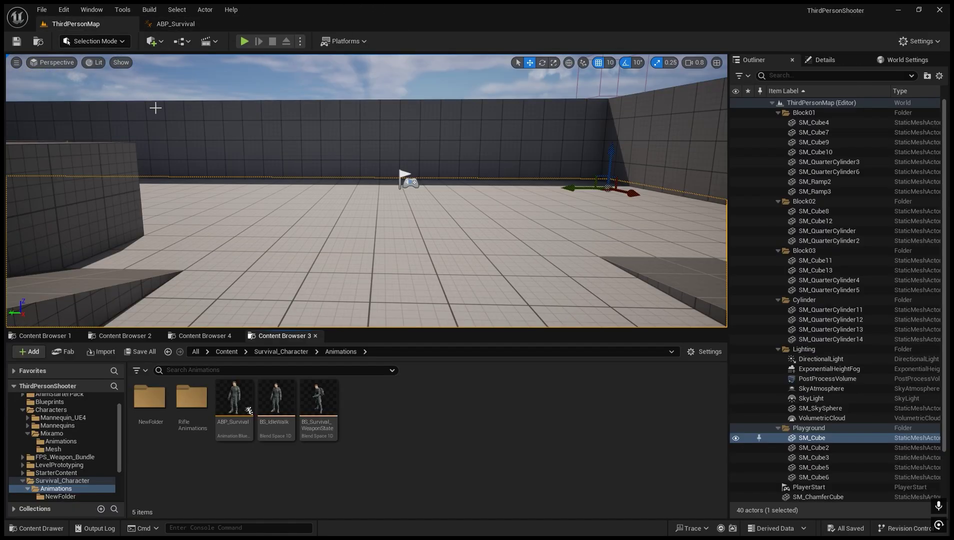
{"action": "key", "text": "F11"}
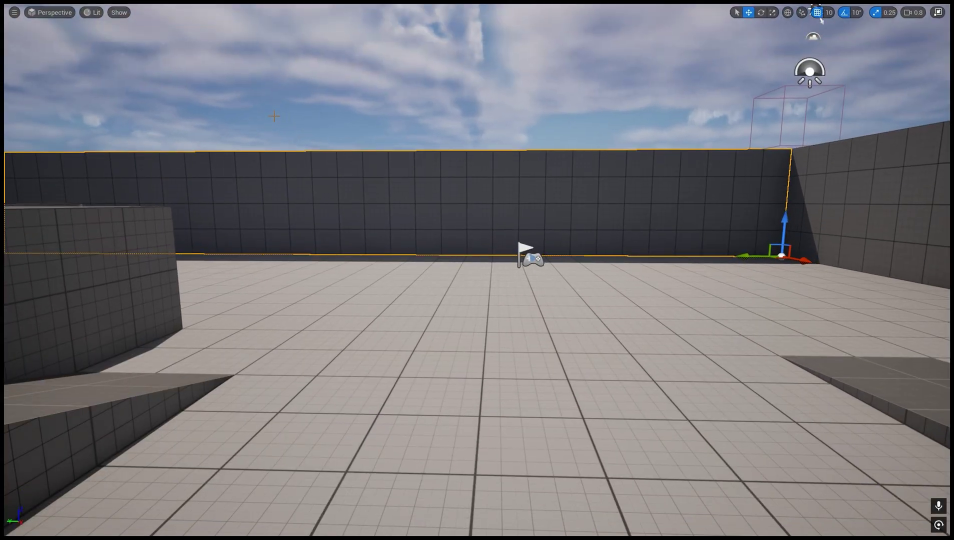
{"action": "key", "text": "alt+p"}
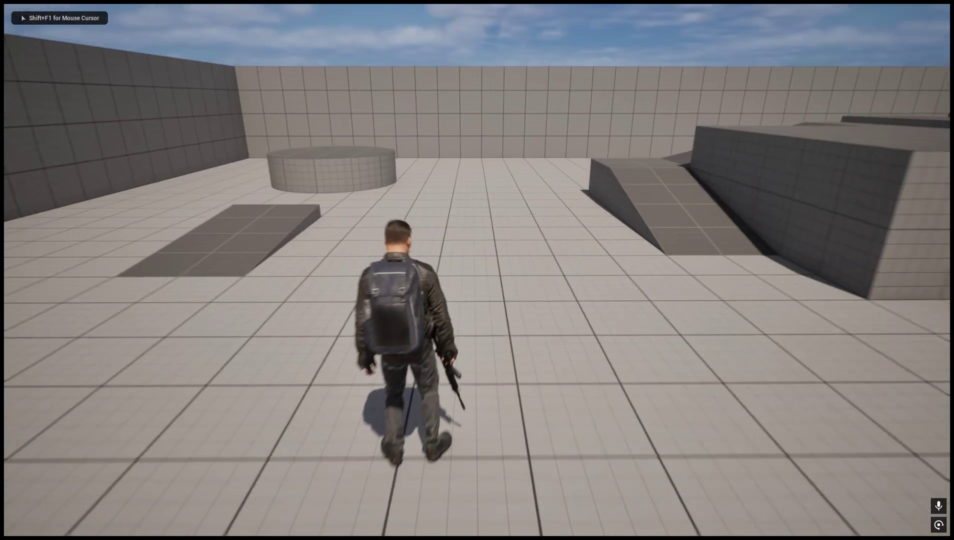
{"action": "key", "text": "w"}
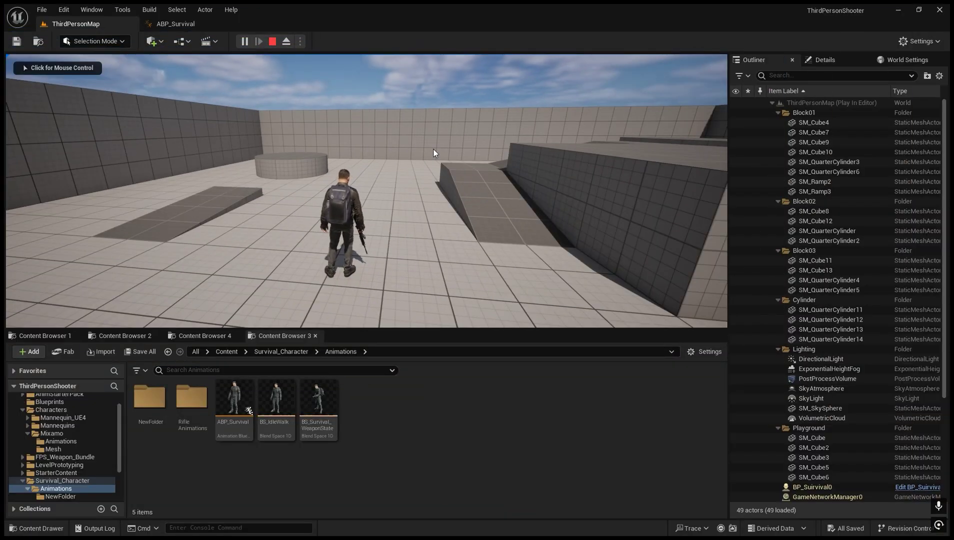
{"action": "key", "text": "Escape"}
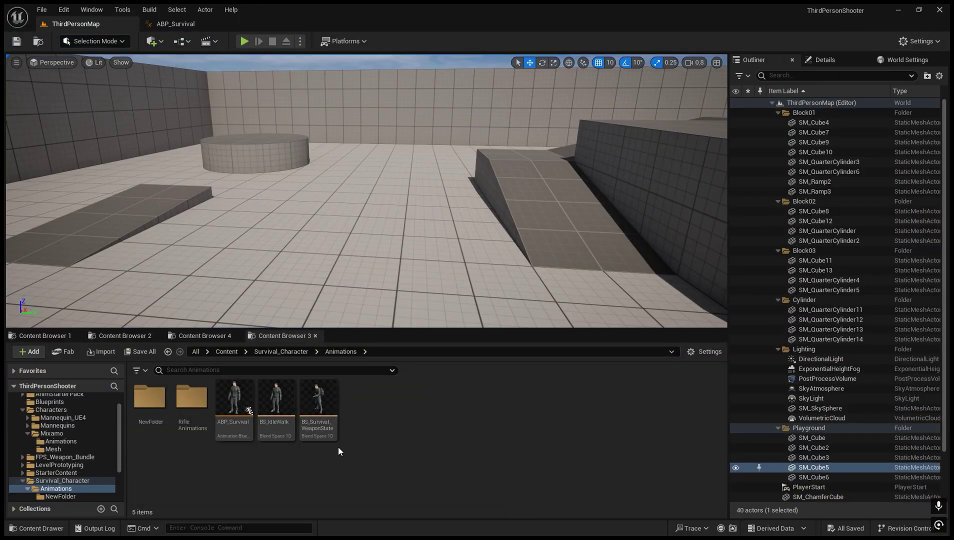
Step: Create a Blend Space 1D on SKEL_Survival_Character named BS_Crouch and open it
{"action": "right_click", "coordinate": [350, 448]}
{"action": "mouse_move", "coordinate": [455, 242]}
{"action": "mouse_move", "coordinate": [586, 472]}
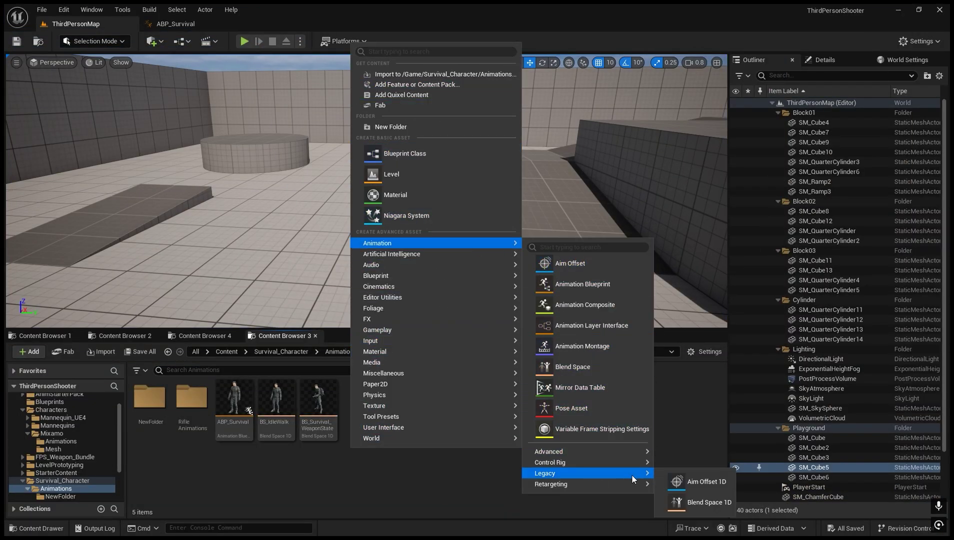
{"action": "left_click", "coordinate": [697, 503]}
{"action": "type", "text": "surv"}
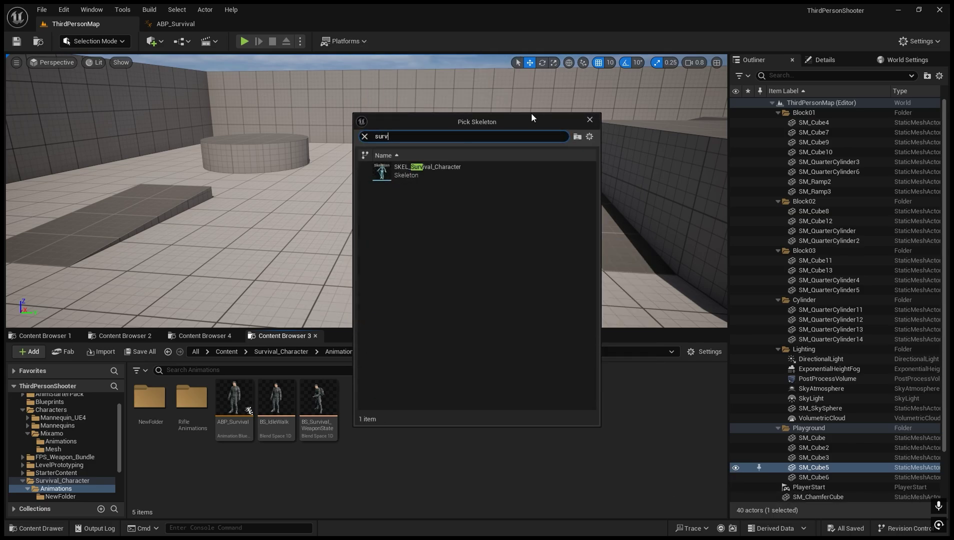
{"action": "left_click", "coordinate": [507, 167]}
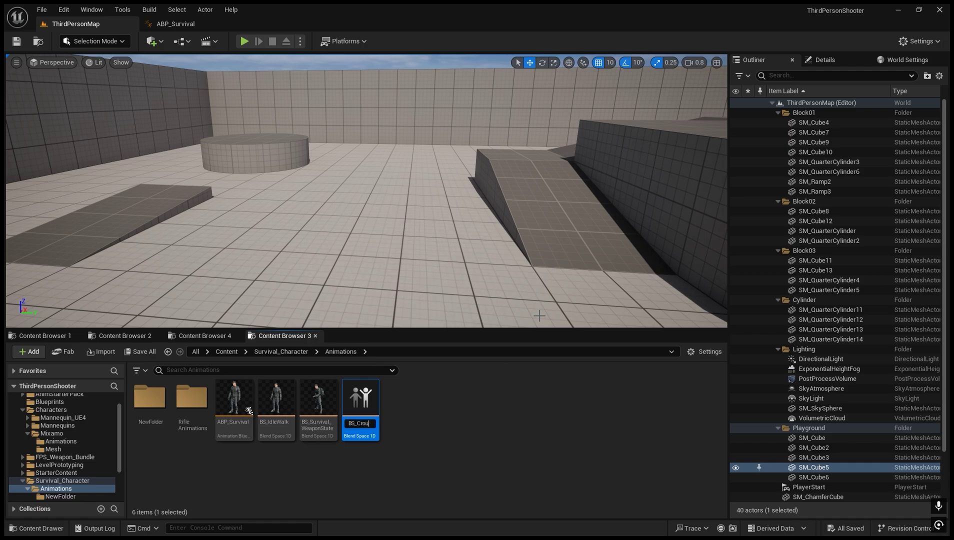
{"action": "key", "text": "Return"}
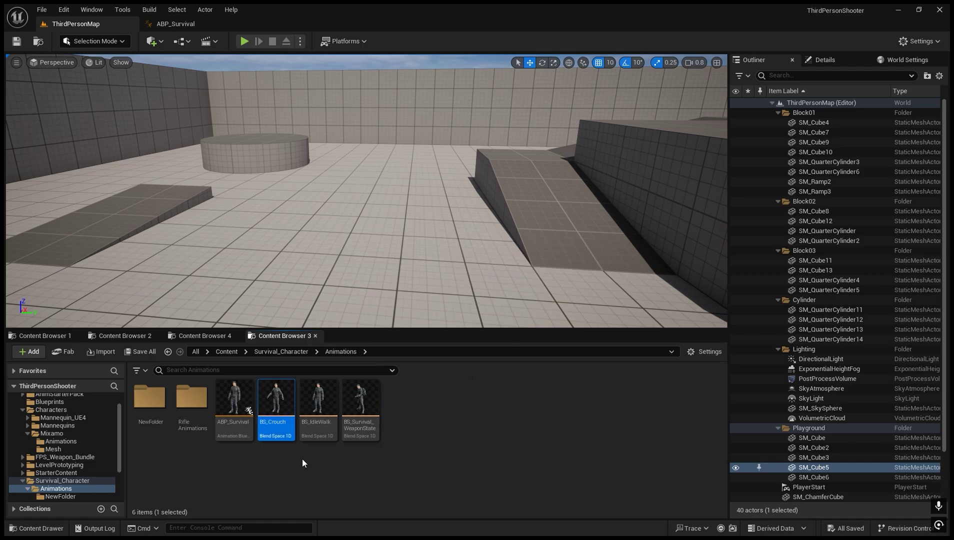
{"action": "double_click", "coordinate": [278, 406]}
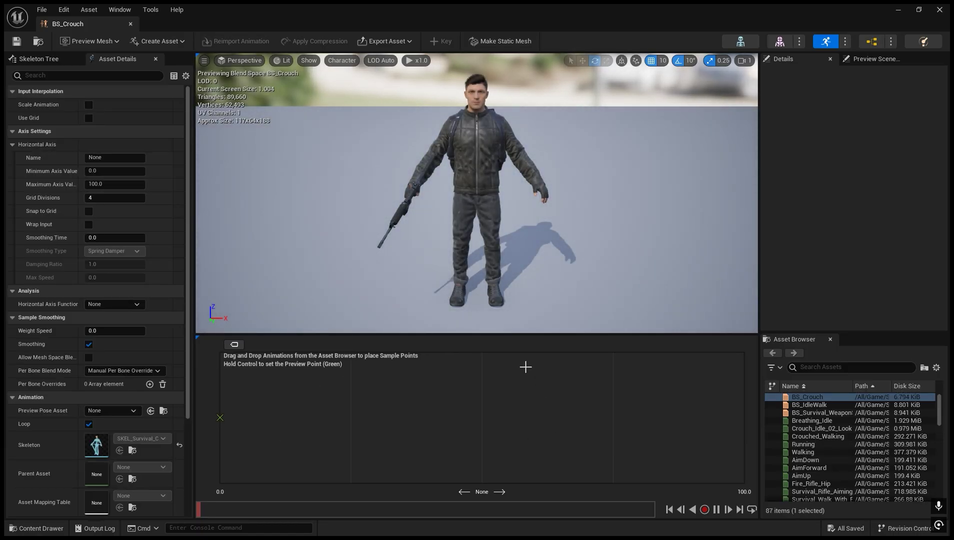
Step: Name the axis Speed, snap to grid, and place Crouch_Idle_02_Looking at 0 and Crouched_Walking at 100
{"action": "left_click", "coordinate": [109, 158]}
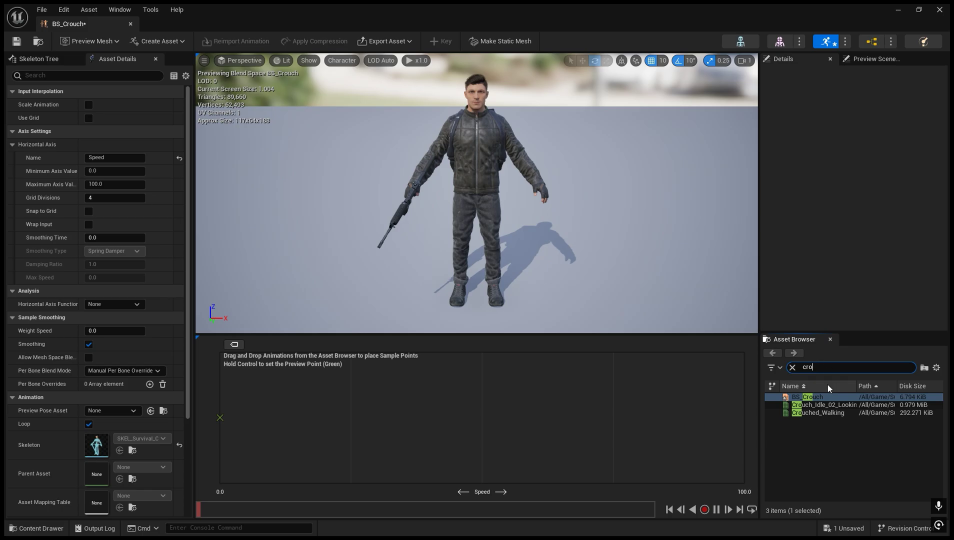
{"action": "left_click_drag", "start_coordinate": [842, 406], "coordinate": [221, 418]}
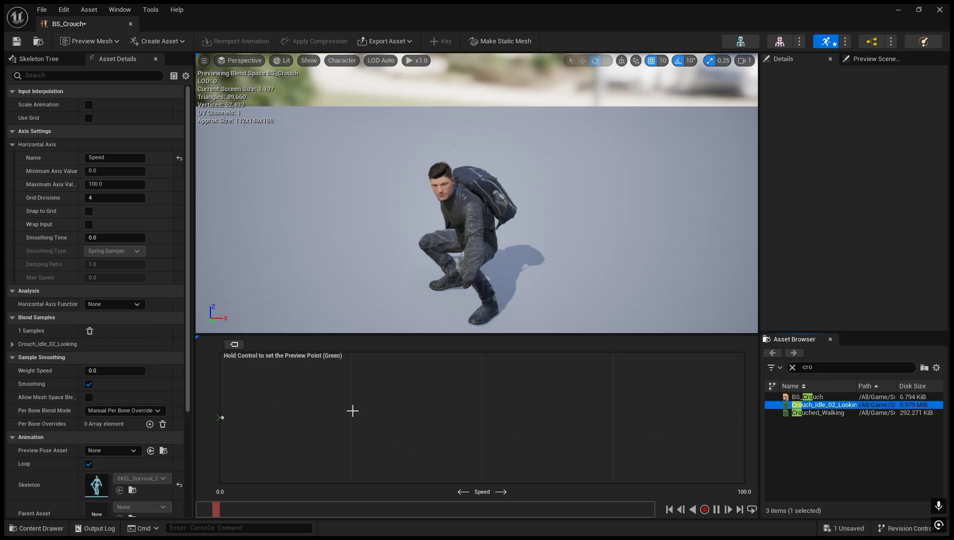
{"action": "left_click", "coordinate": [222, 417]}
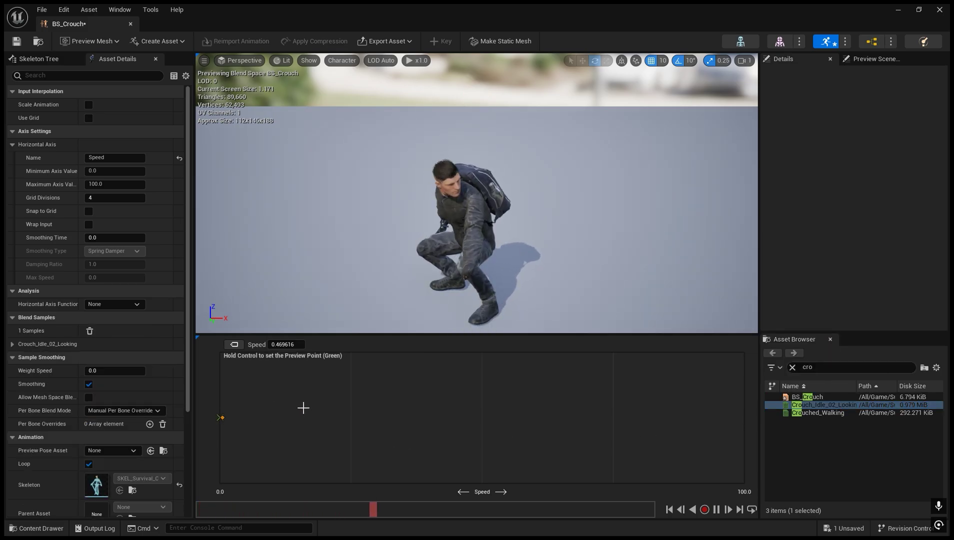
{"action": "left_click", "coordinate": [88, 211]}
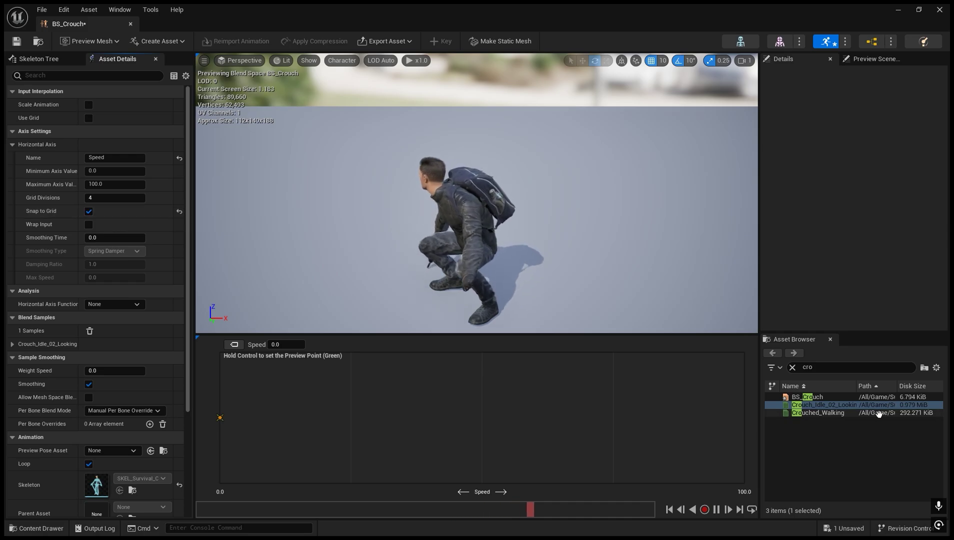
{"action": "left_click_drag", "start_coordinate": [849, 411], "coordinate": [723, 418]}
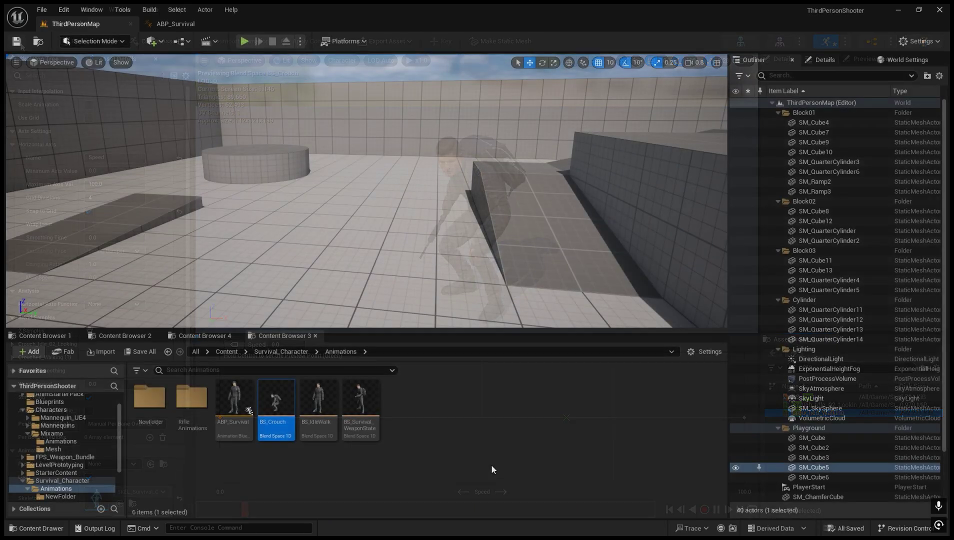
Step: In ABP_Survival's Locomotion graph, rearrange states and add an Idle/Walk/Run to WeaponState transition
{"action": "double_click", "coordinate": [239, 397]}
{"action": "left_click", "coordinate": [506, 77]}
{"action": "right_click_drag", "start_coordinate": [501, 228], "coordinate": [441, 212]}
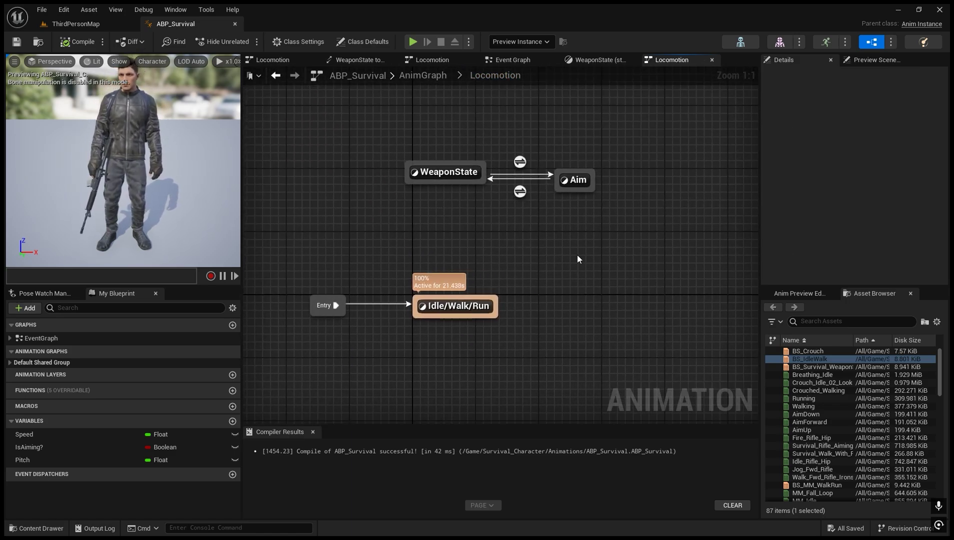
{"action": "left_click_drag", "start_coordinate": [586, 176], "coordinate": [648, 176]}
{"action": "left_click_drag", "start_coordinate": [448, 299], "coordinate": [472, 306]}
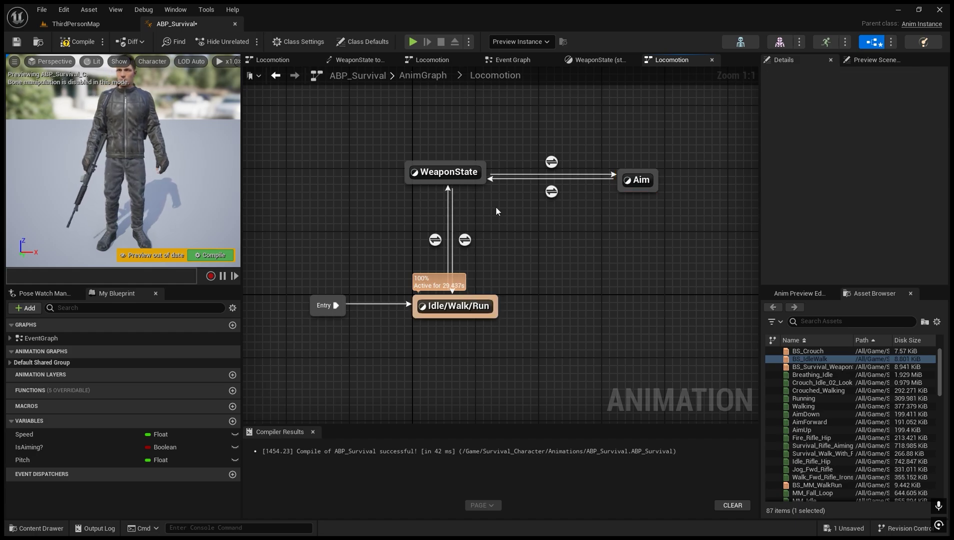
{"action": "left_click_drag", "start_coordinate": [475, 172], "coordinate": [491, 180]}
Step: Inspect the WeaponState graph, then add a new state branching from Idle/Walk/Run
{"action": "double_click", "coordinate": [467, 189]}
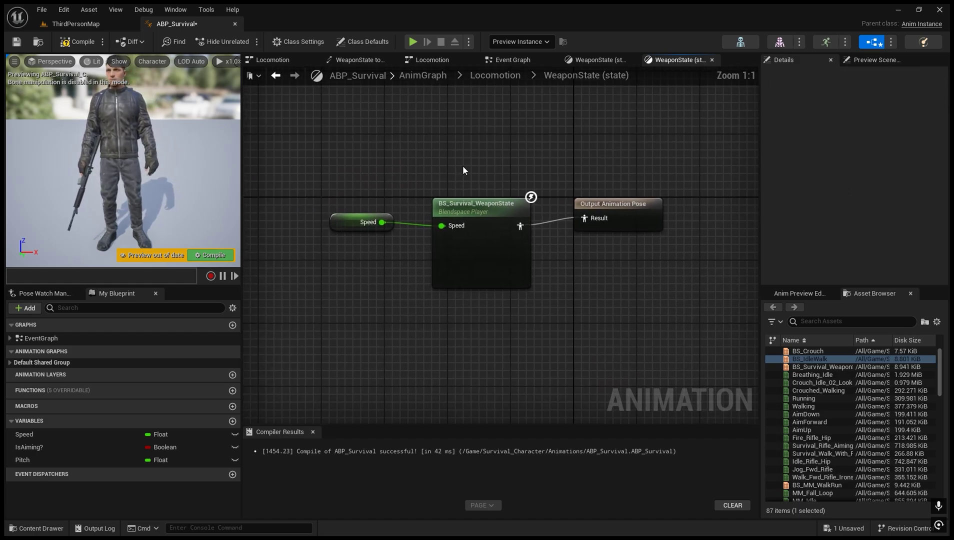
{"action": "left_click_drag", "start_coordinate": [362, 168], "coordinate": [576, 357]}
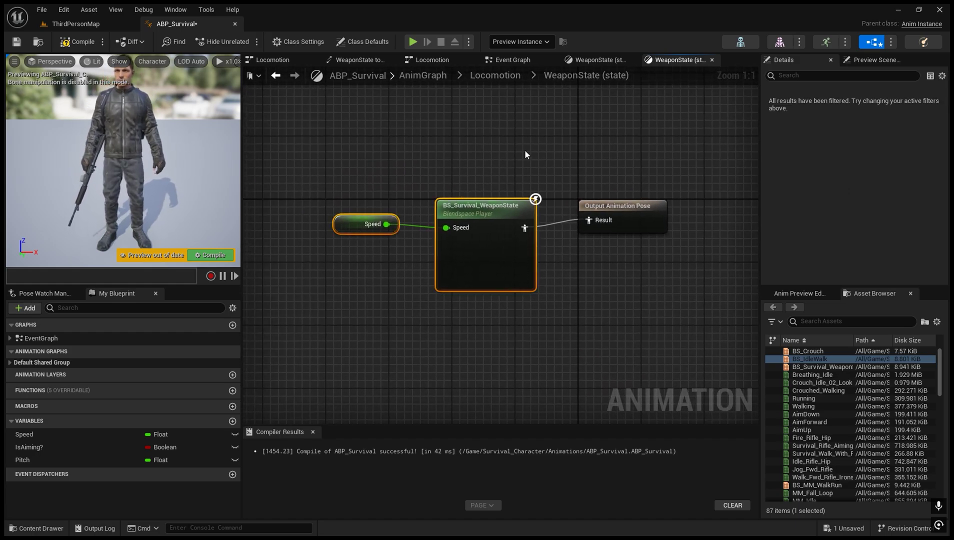
{"action": "left_click", "coordinate": [495, 76]}
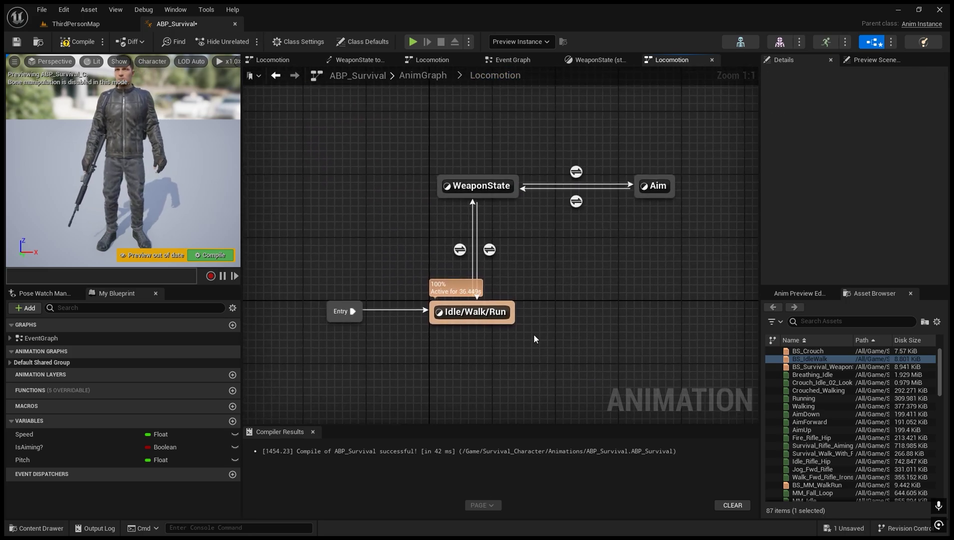
{"action": "right_click_drag", "start_coordinate": [554, 285], "coordinate": [494, 270]}
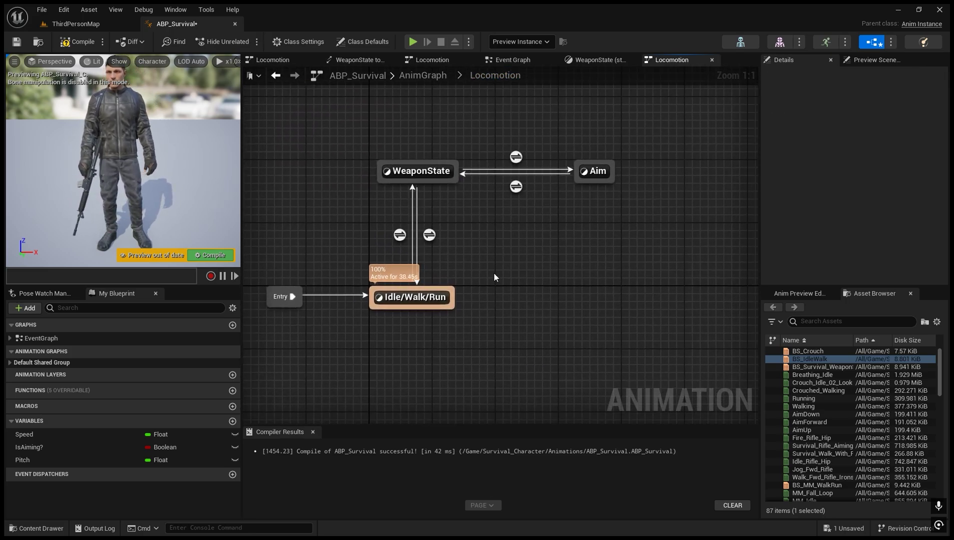
{"action": "left_click_drag", "start_coordinate": [452, 304], "coordinate": [507, 308]}
{"action": "left_click", "coordinate": [523, 324]}
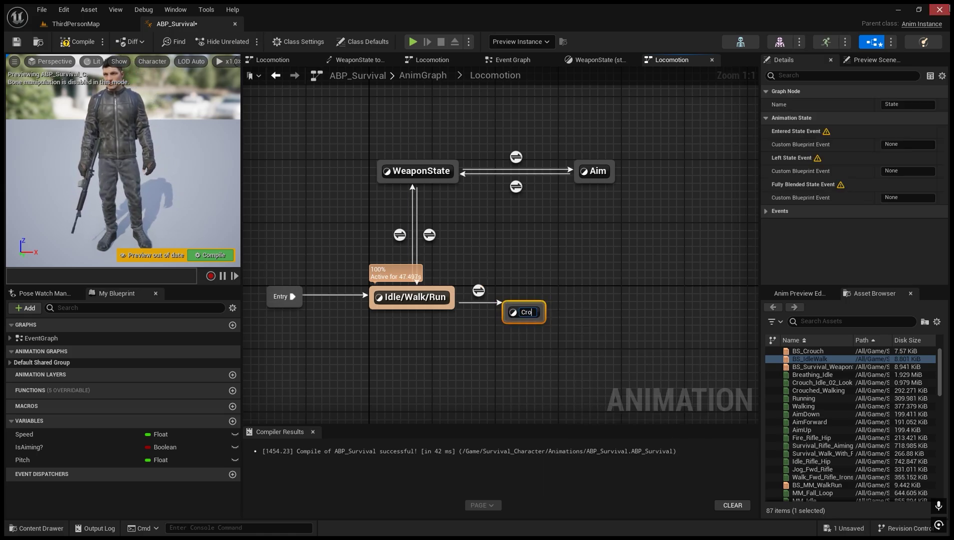
Step: Name the new state Crouch and save the animation blueprint
{"action": "type", "text": "Crouch"}
{"action": "key", "text": "Return"}
{"action": "key", "text": "ctrl+s"}
Step: Make the Crouch state play BS_Crouch driven by Speed into the output pose, and compile
{"action": "double_click", "coordinate": [540, 309]}
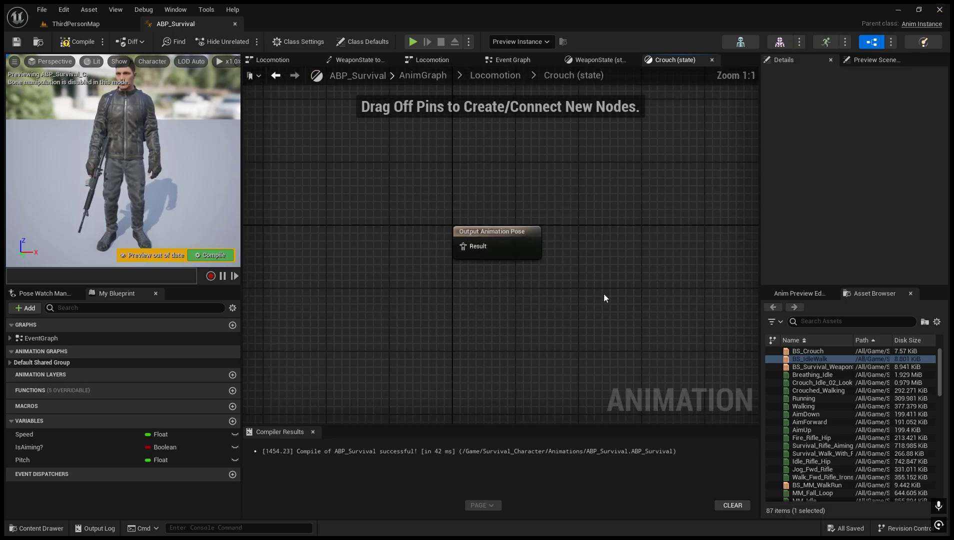
{"action": "left_click", "coordinate": [831, 351]}
{"action": "left_click_drag", "start_coordinate": [832, 351], "coordinate": [330, 245]}
{"action": "left_click_drag", "start_coordinate": [407, 266], "coordinate": [464, 254]}
{"action": "left_click_drag", "start_coordinate": [54, 433], "coordinate": [362, 275]}
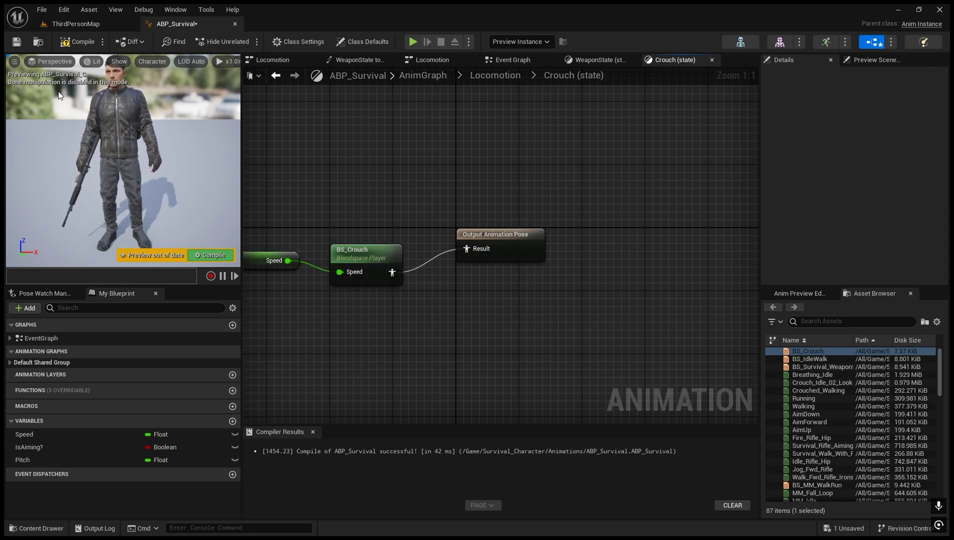
{"action": "left_click", "coordinate": [77, 42]}
Step: Add a transition from Crouch back to Idle/Walk/Run and save
{"action": "left_click", "coordinate": [481, 79]}
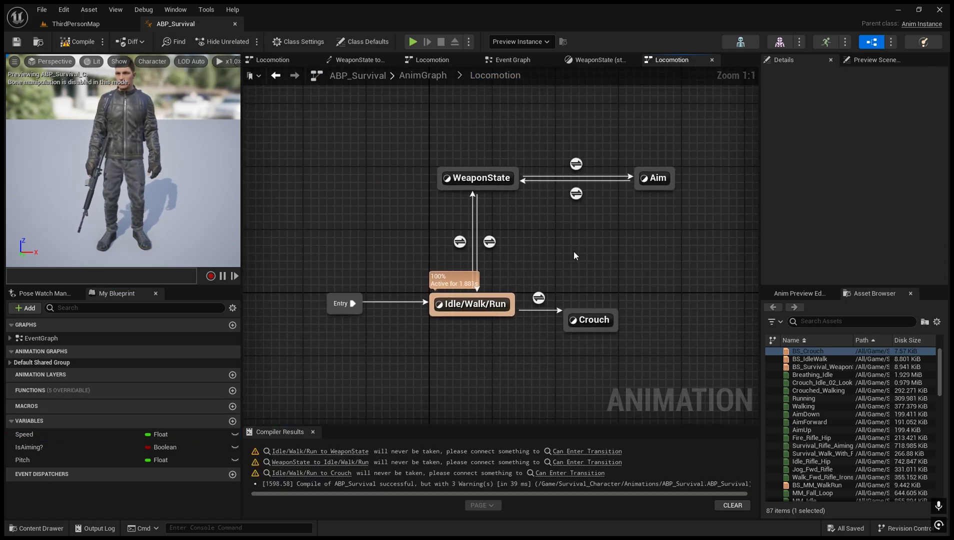
{"action": "left_click", "coordinate": [624, 304]}
{"action": "left_click_drag", "start_coordinate": [624, 303], "coordinate": [512, 309]}
{"action": "key", "text": "ctrl+s"}
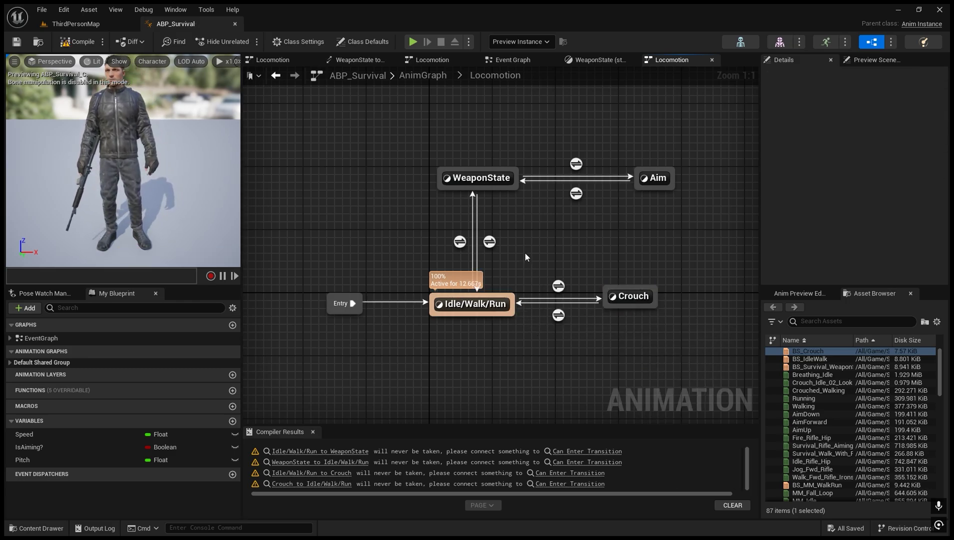
Step: Create a HasWeapon? boolean and make it the Idle/Walk/Run to WeaponState transition rule
{"action": "mouse_move", "coordinate": [463, 245]}
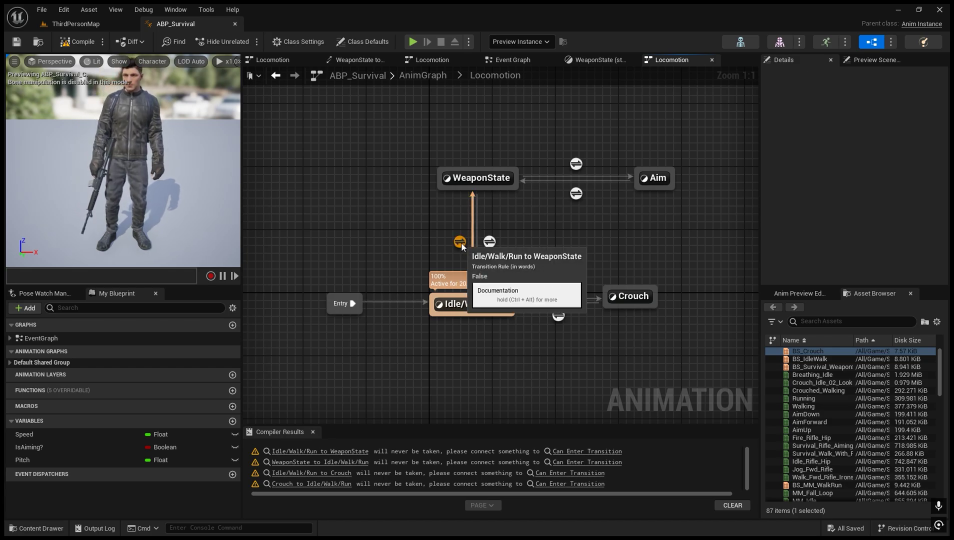
{"action": "double_click", "coordinate": [460, 243]}
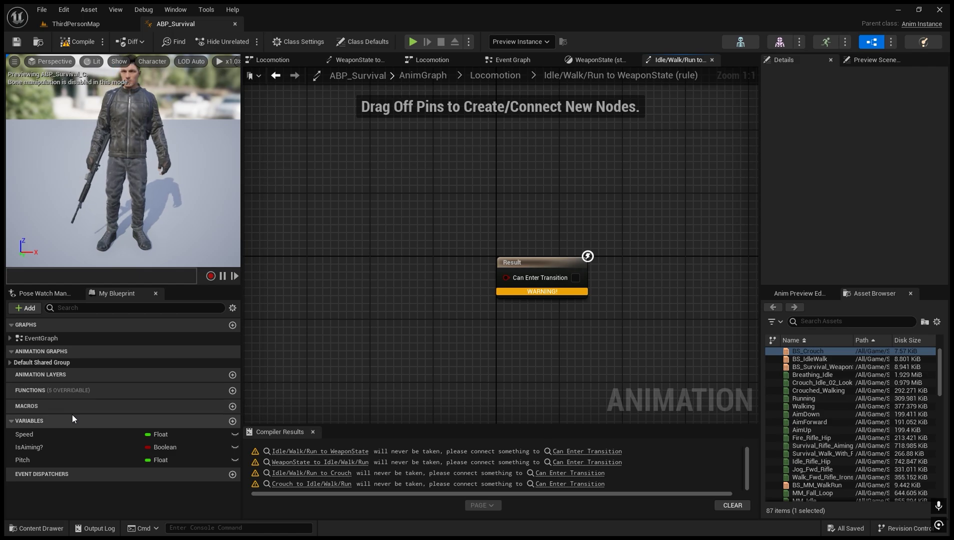
{"action": "left_click", "coordinate": [233, 420]}
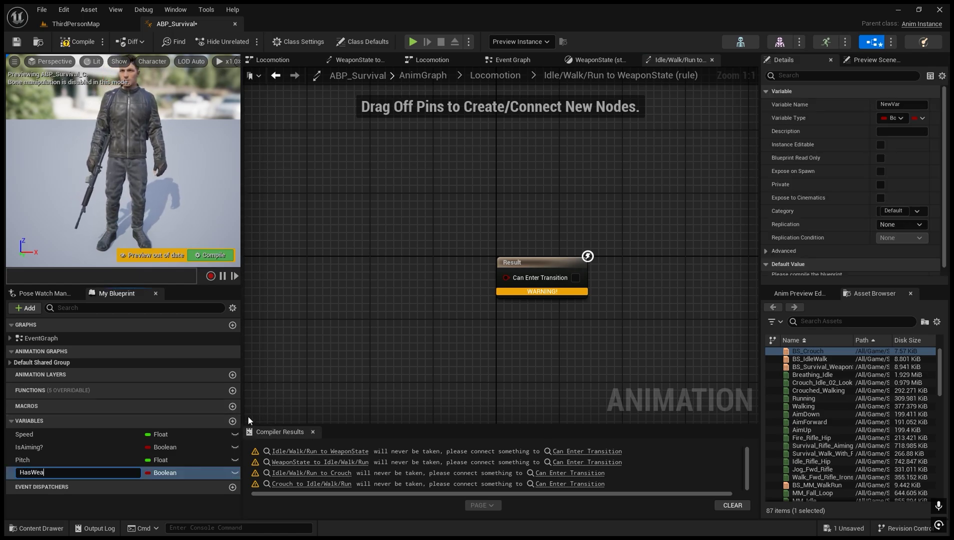
{"action": "type", "text": "HasWeapon?"}
{"action": "key", "text": "Return"}
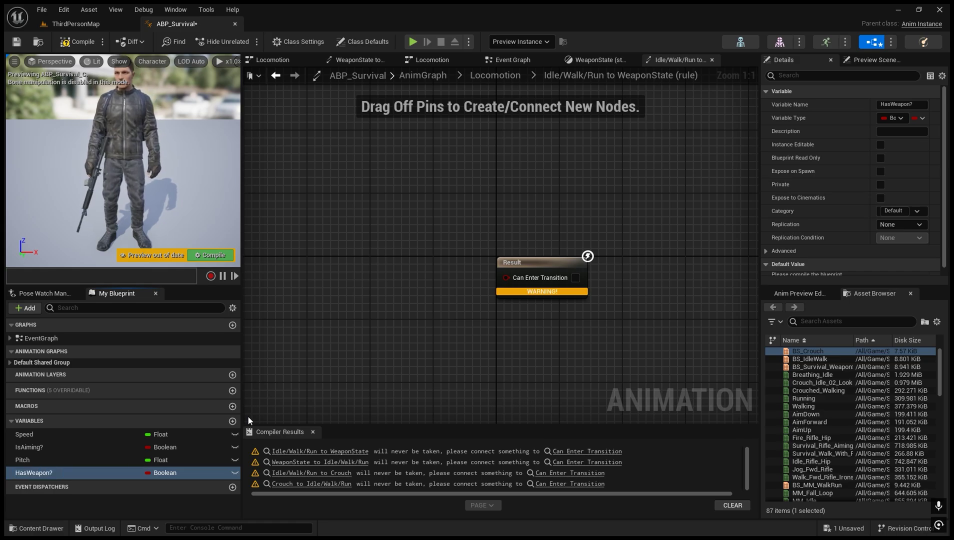
{"action": "left_click_drag", "start_coordinate": [91, 473], "coordinate": [507, 277]}
Step: Set the WeaponState to Idle/Walk/Run rule to NOT HasWeapon? and compile
{"action": "left_click", "coordinate": [496, 76]}
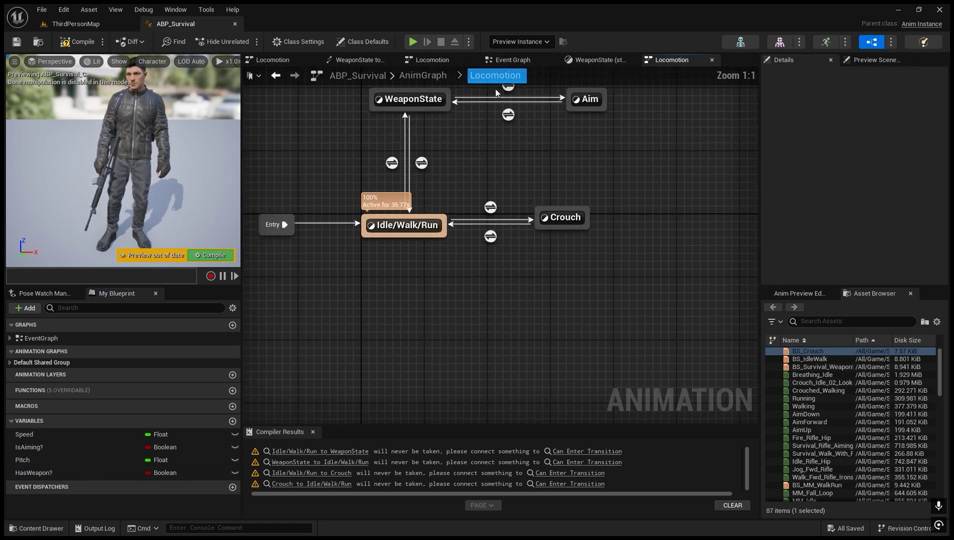
{"action": "double_click", "coordinate": [489, 247]}
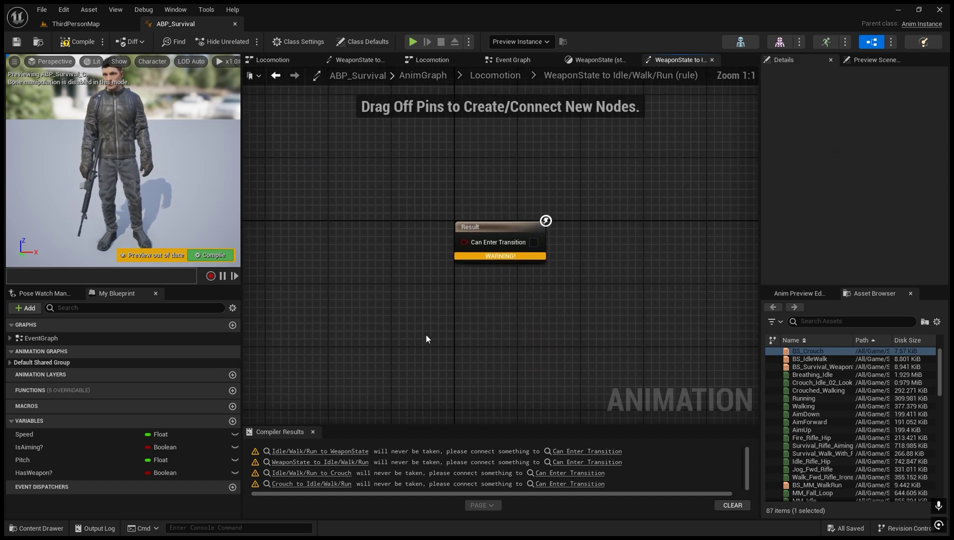
{"action": "left_click_drag", "start_coordinate": [77, 472], "coordinate": [390, 278]}
{"action": "left_click", "coordinate": [353, 307]}
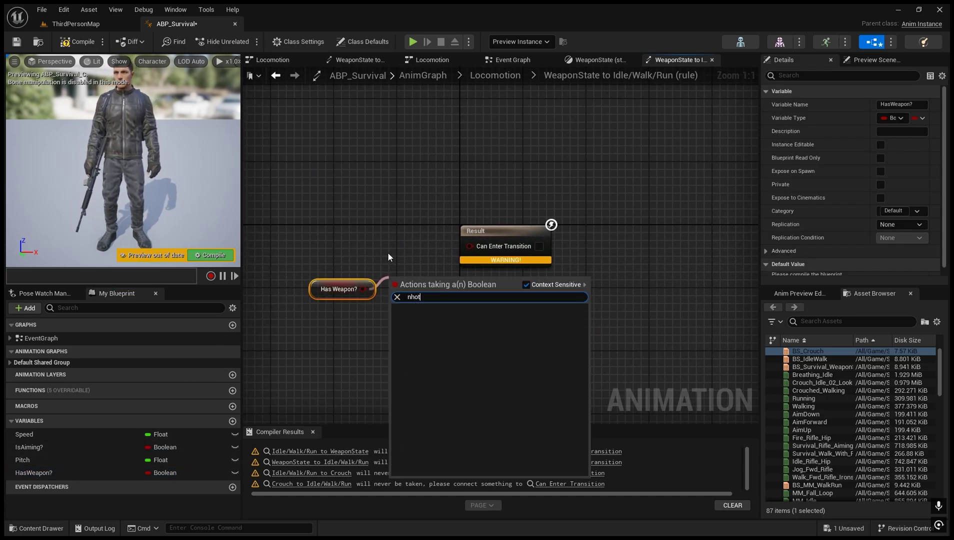
{"action": "type", "text": "not"}
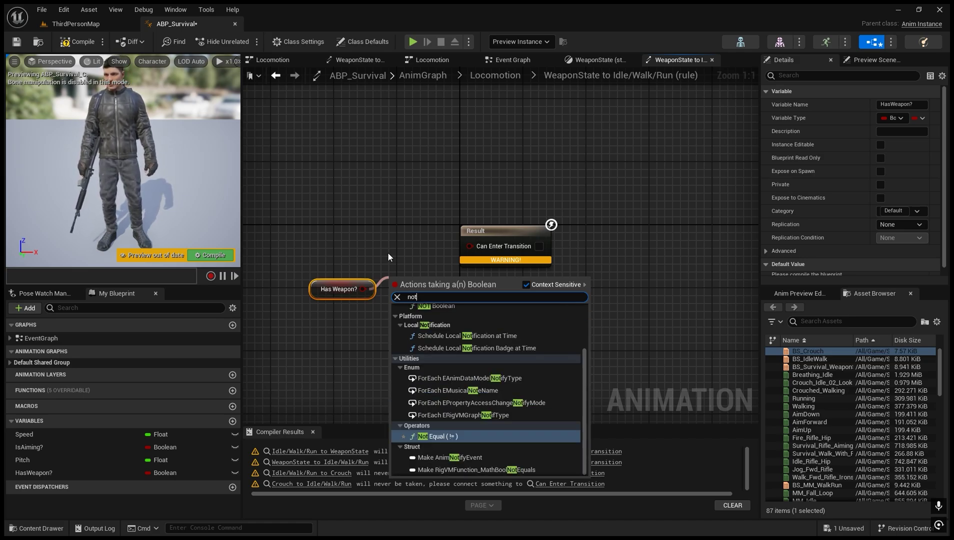
{"action": "key", "text": "Return"}
{"action": "left_click_drag", "start_coordinate": [461, 281], "coordinate": [470, 246]}
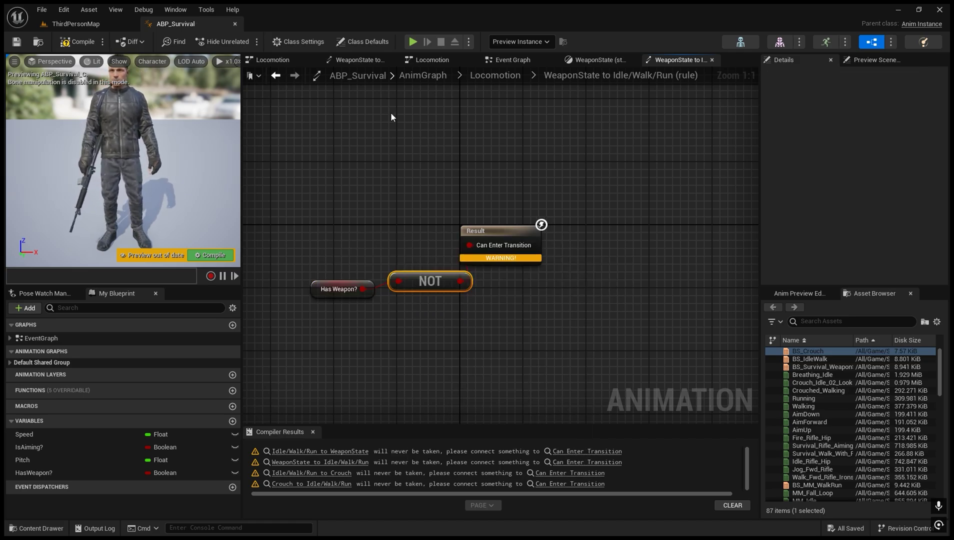
{"action": "left_click", "coordinate": [202, 255]}
{"action": "left_click", "coordinate": [502, 78]}
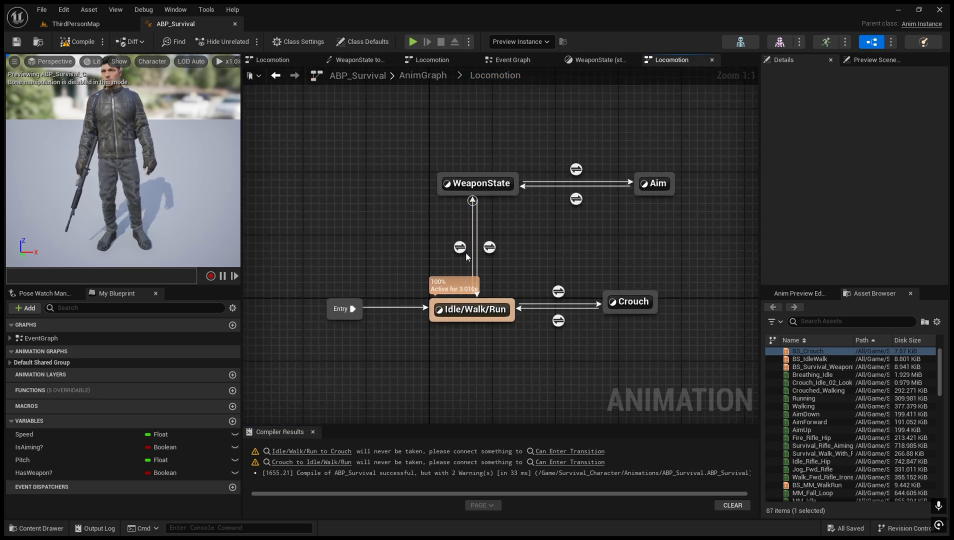
Step: Add a new IsCrouching? boolean and wire its getter into the Idle/Walk/Run→Crouch rule
{"action": "right_click_drag", "start_coordinate": [523, 263], "coordinate": [470, 220]}
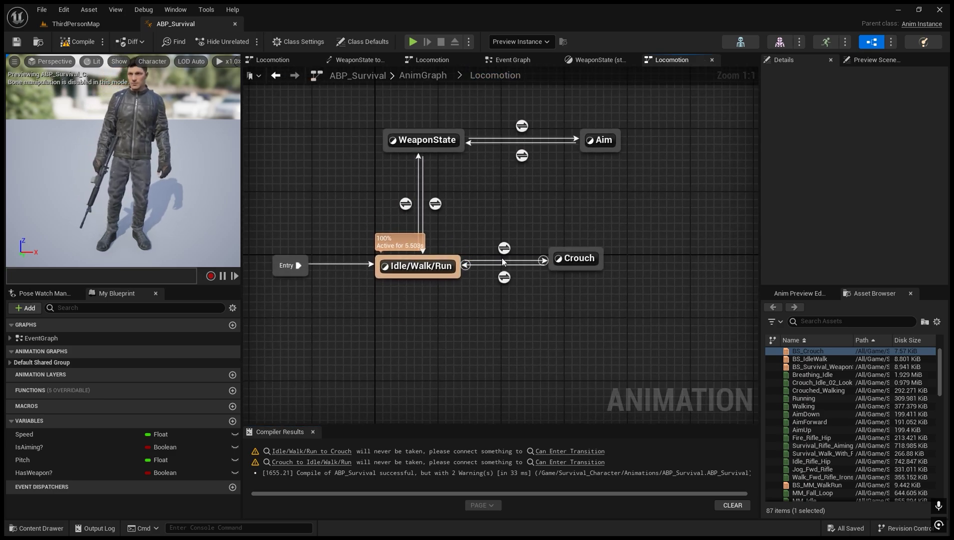
{"action": "left_click", "coordinate": [232, 422]}
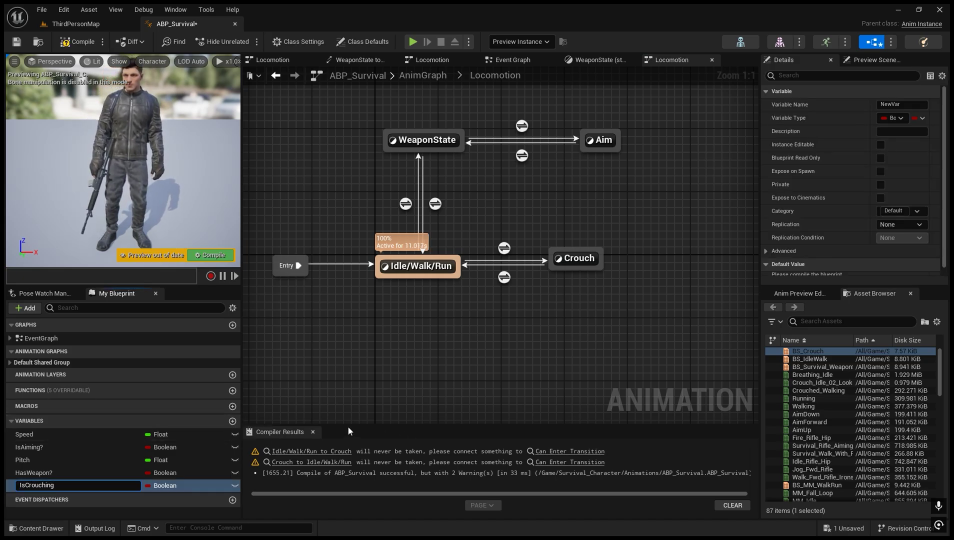
{"action": "key", "text": "ctrl+s"}
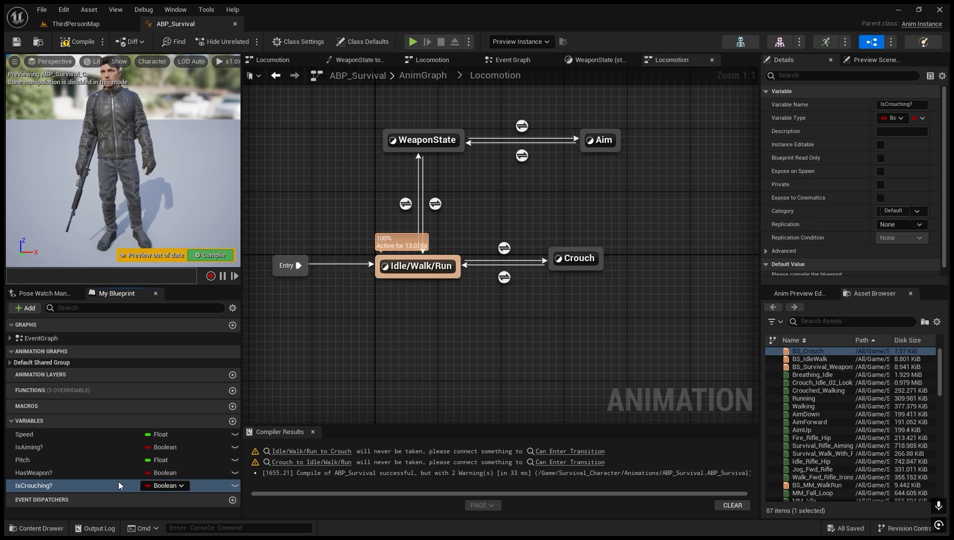
{"action": "double_click", "coordinate": [505, 249]}
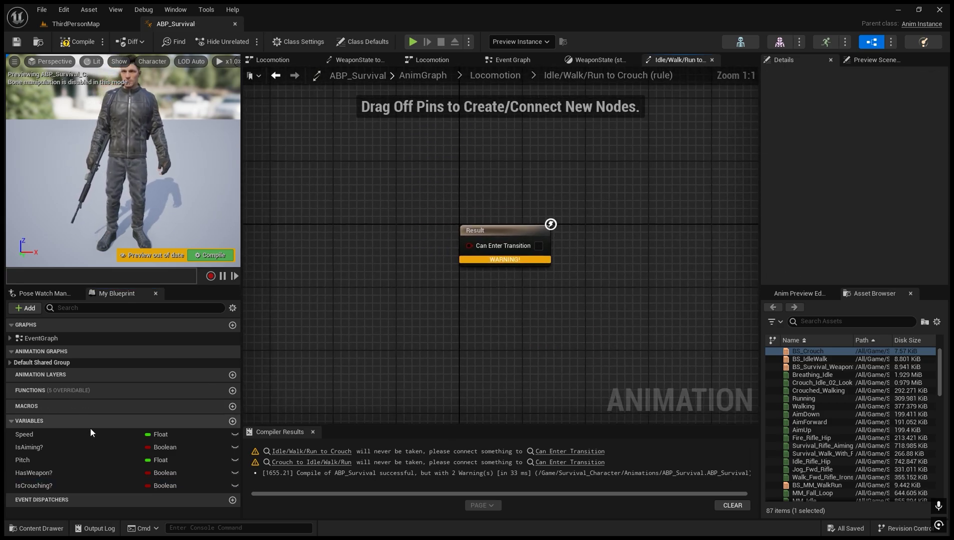
{"action": "left_click_drag", "start_coordinate": [61, 484], "coordinate": [470, 245], "text": "ctrl"}
{"action": "left_click", "coordinate": [422, 283]}
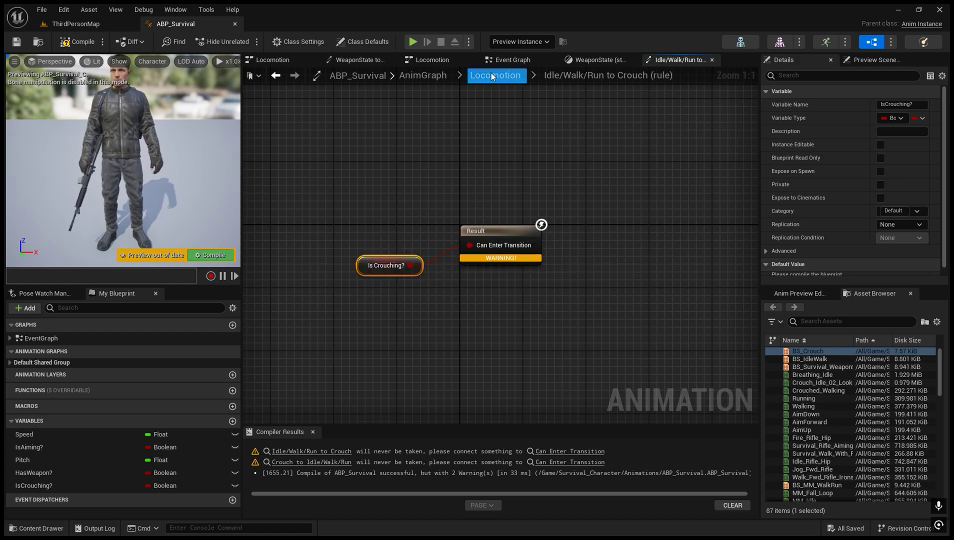
{"action": "left_click", "coordinate": [492, 74]}
Step: Drive the Crouch→Idle/Walk/Run rule with NOT IsCrouching? and save the blueprint
{"action": "double_click", "coordinate": [559, 320]}
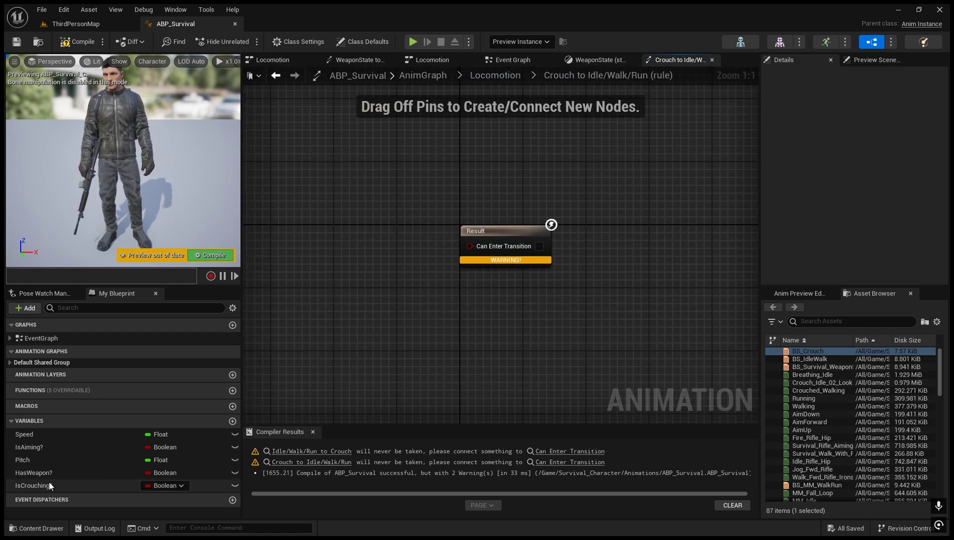
{"action": "left_click_drag", "start_coordinate": [50, 486], "coordinate": [319, 281], "text": "ctrl"}
{"action": "left_click_drag", "start_coordinate": [339, 281], "coordinate": [369, 279]}
{"action": "type", "text": "not boo"}
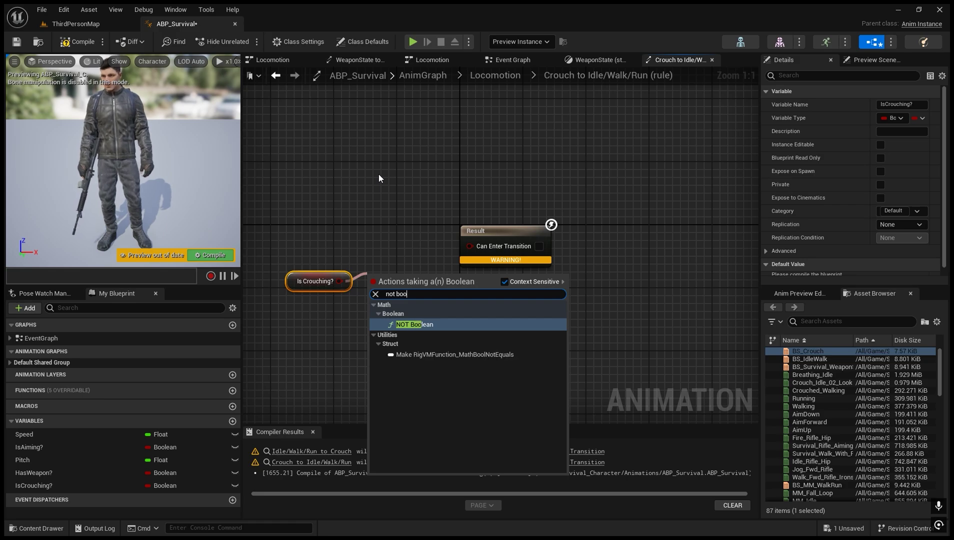
{"action": "key", "text": "Return"}
{"action": "key", "text": "ctrl+s"}
Step: Compile ABP_Survival and recheck the Crouch→Idle/Walk/Run transition rule
{"action": "left_click", "coordinate": [507, 76]}
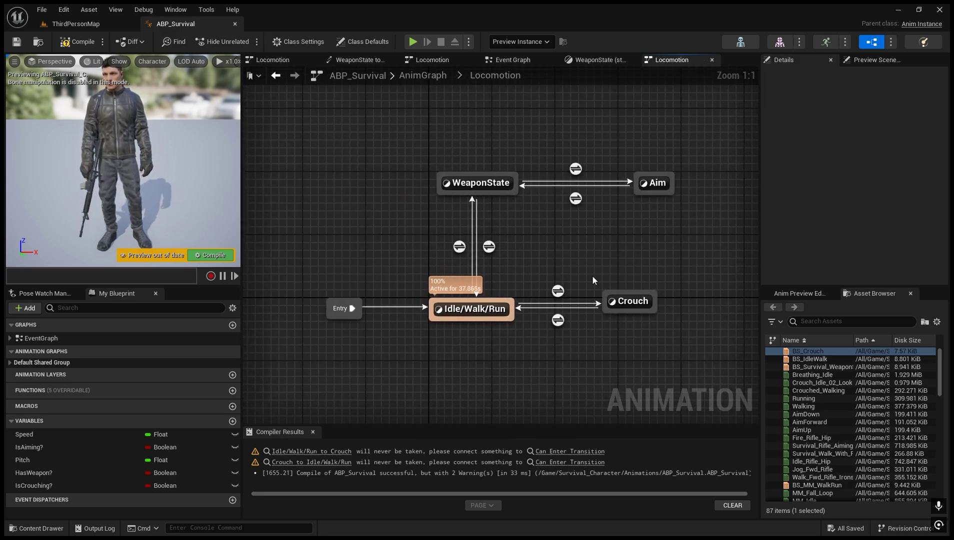
{"action": "left_click", "coordinate": [558, 320]}
{"action": "left_click", "coordinate": [76, 44]}
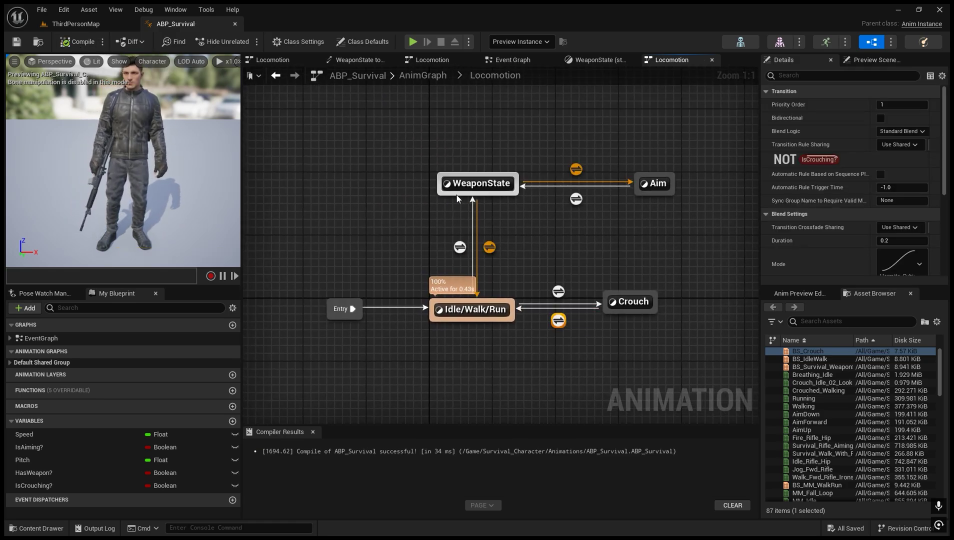
{"action": "double_click", "coordinate": [559, 320]}
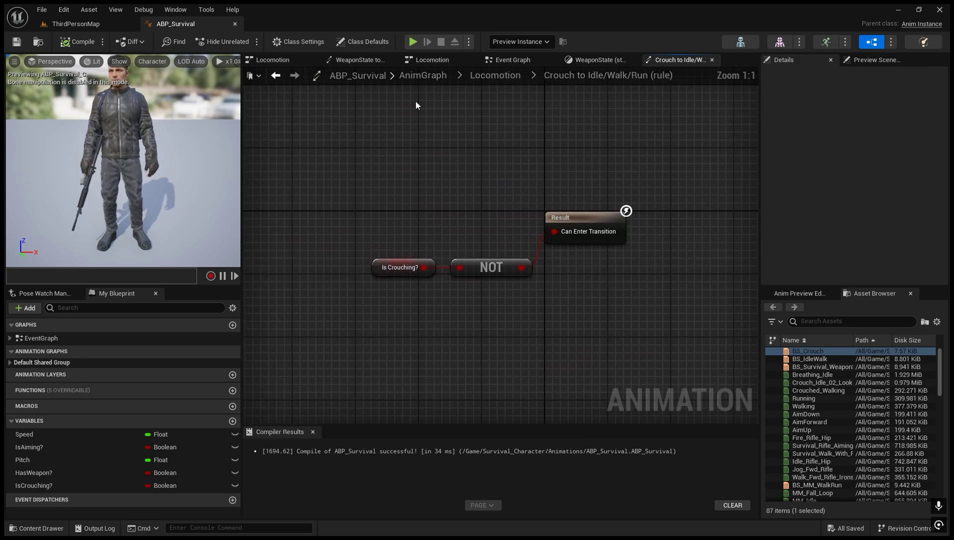
{"action": "left_click", "coordinate": [515, 77]}
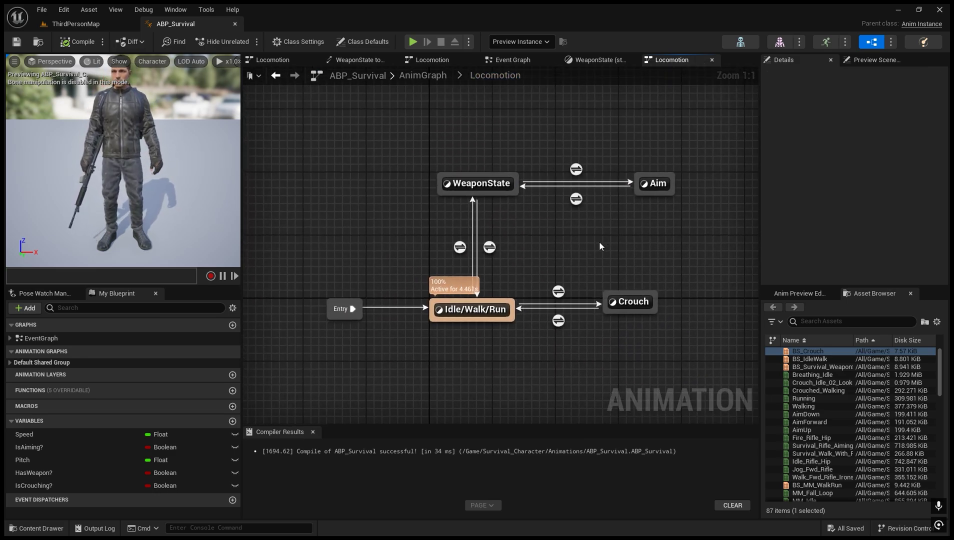